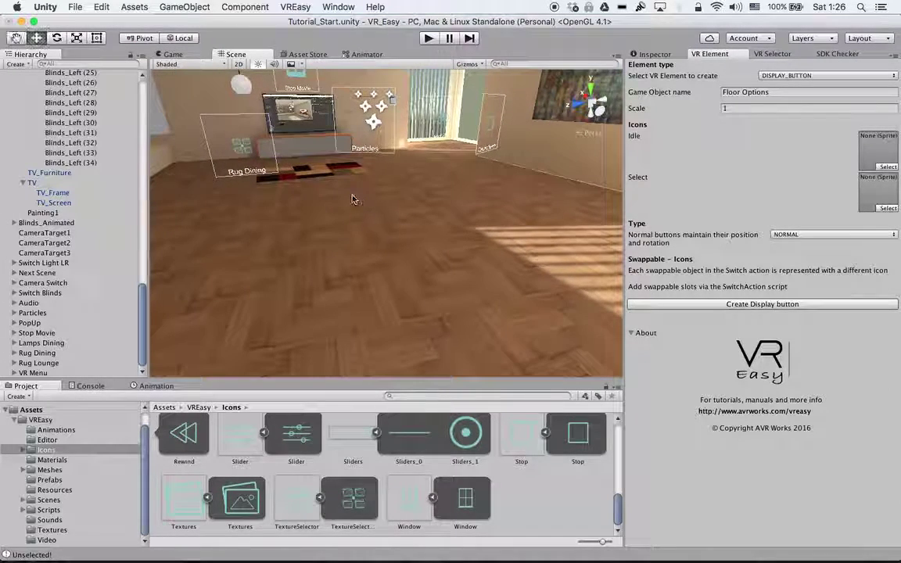
# Step: Set up a DISPLAY_BUTTON named Floor Options using the Textures sprite for idle and select icons
pyautogui.click(791, 76)
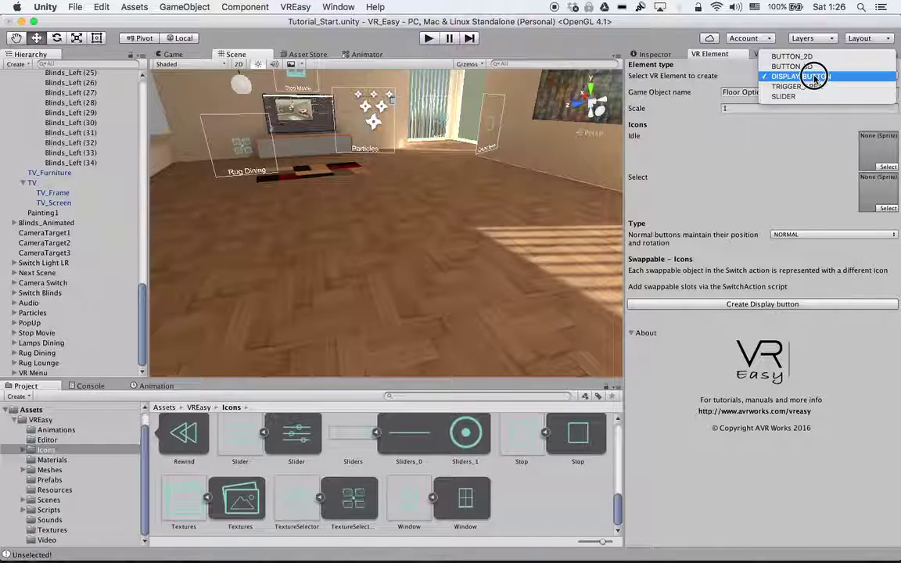
pyautogui.click(805, 81)
pyautogui.keyDown('alt'); pyautogui.moveTo(501, 235); pyautogui.dragTo(436, 250); pyautogui.keyUp('alt')
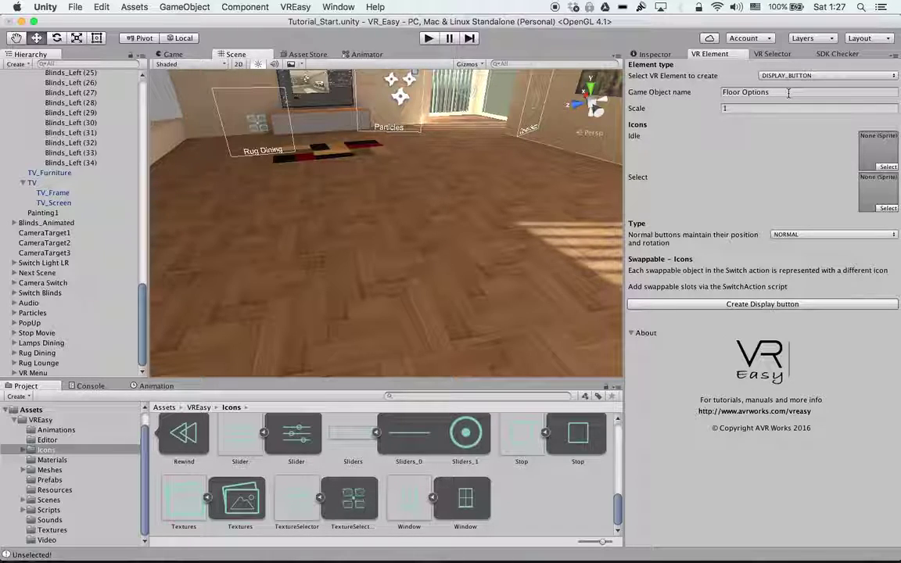
pyautogui.moveTo(235, 520); pyautogui.dragTo(867, 145)
pyautogui.moveTo(177, 524); pyautogui.dragTo(876, 196)
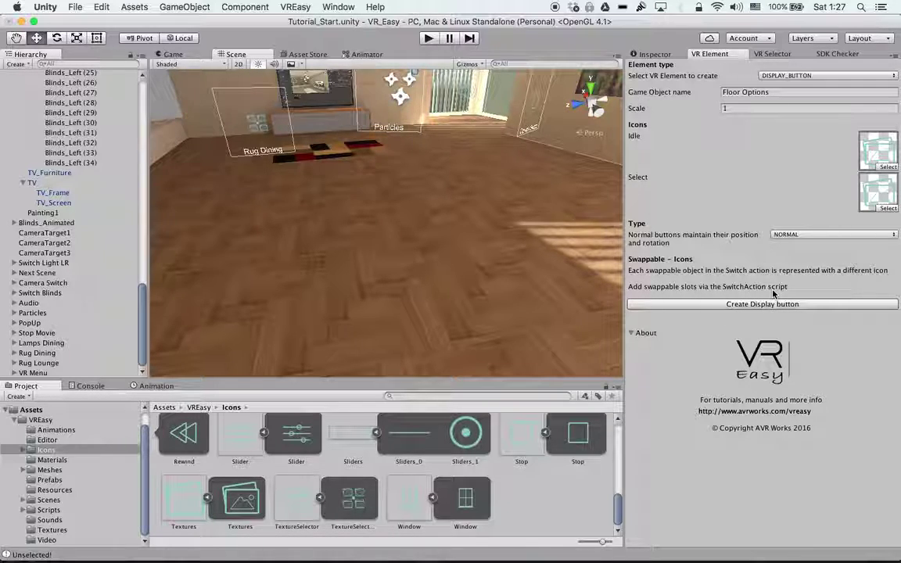
# Step: Create the Floor Options button in the scene and rotate it 90 degrees on X
pyautogui.click(665, 304)
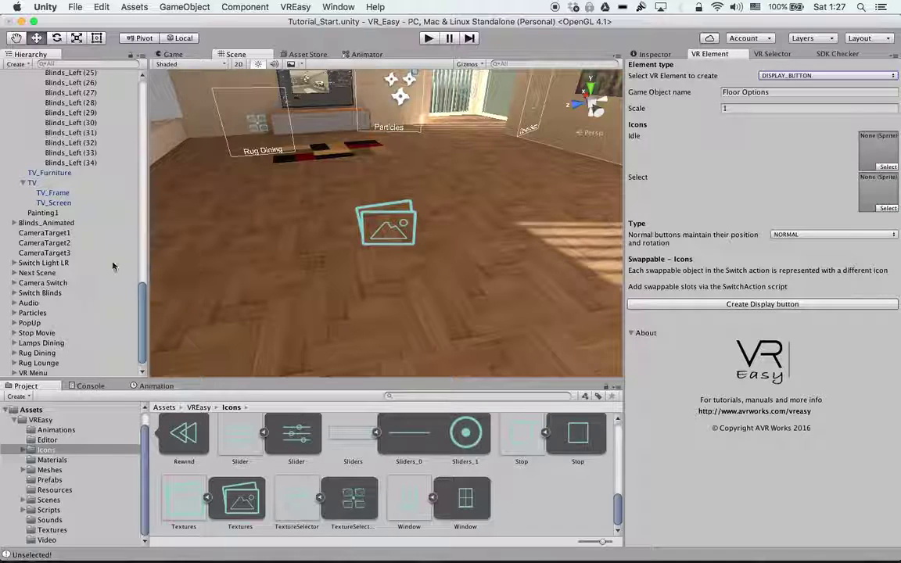
pyautogui.keyDown('alt'); pyautogui.moveTo(382, 269); pyautogui.dragTo(359, 235); pyautogui.keyUp('alt')
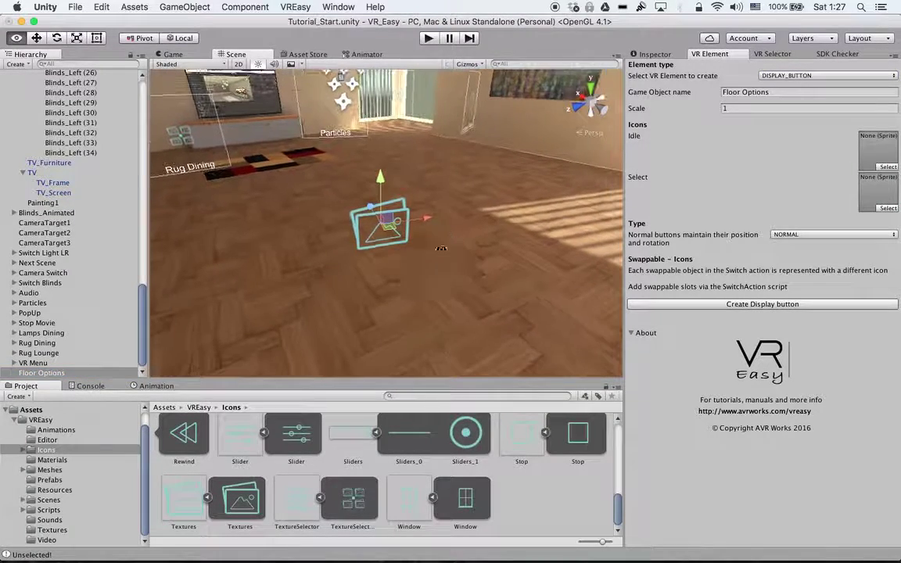
pyautogui.press('e')
pyautogui.moveTo(390, 203); pyautogui.dragTo(352, 182)
pyautogui.click(655, 54)
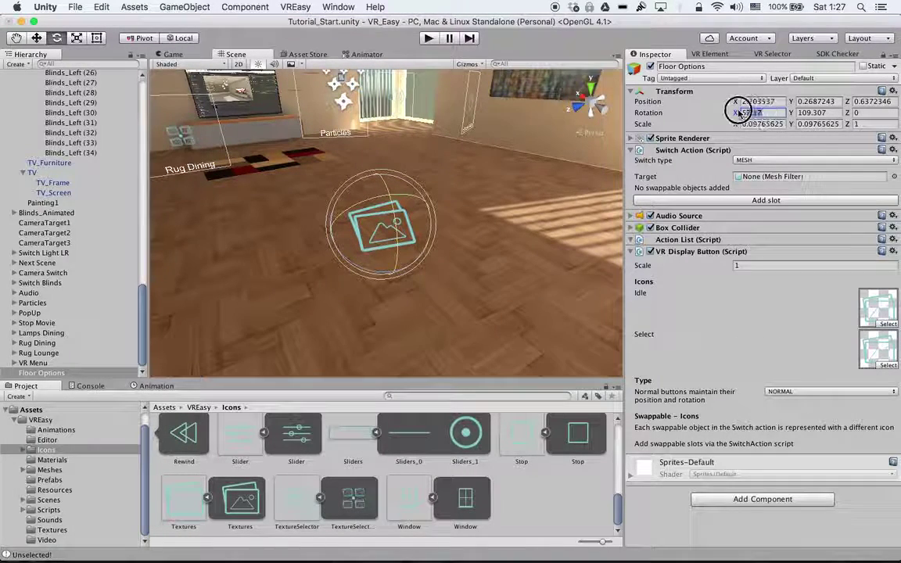
pyautogui.click(749, 113)
pyautogui.write('90')
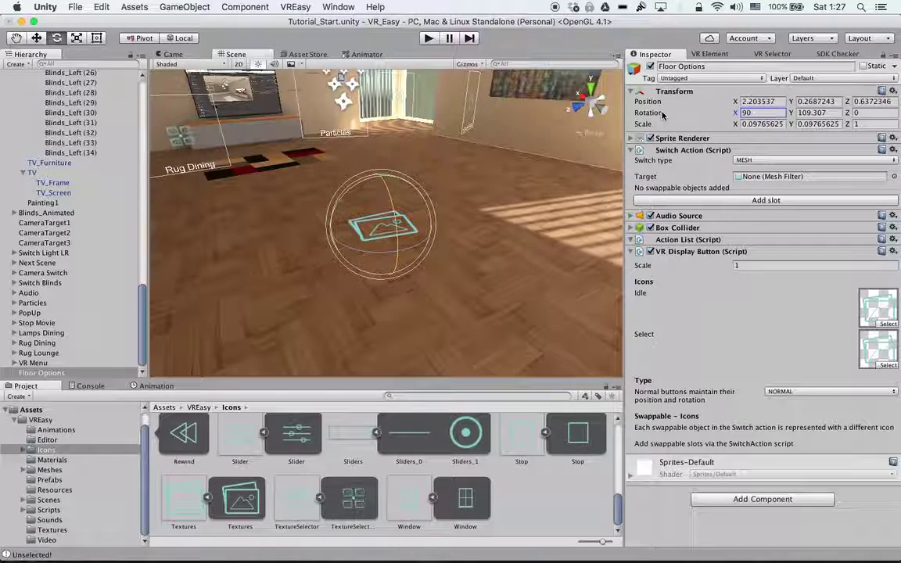
# Step: Move the flattened button down onto the floor at X 2.244, Y 0.033, Z 0.483
pyautogui.keyDown('alt'); pyautogui.moveTo(406, 251); pyautogui.dragTo(367, 266); pyautogui.keyUp('alt')
pyautogui.press('w')
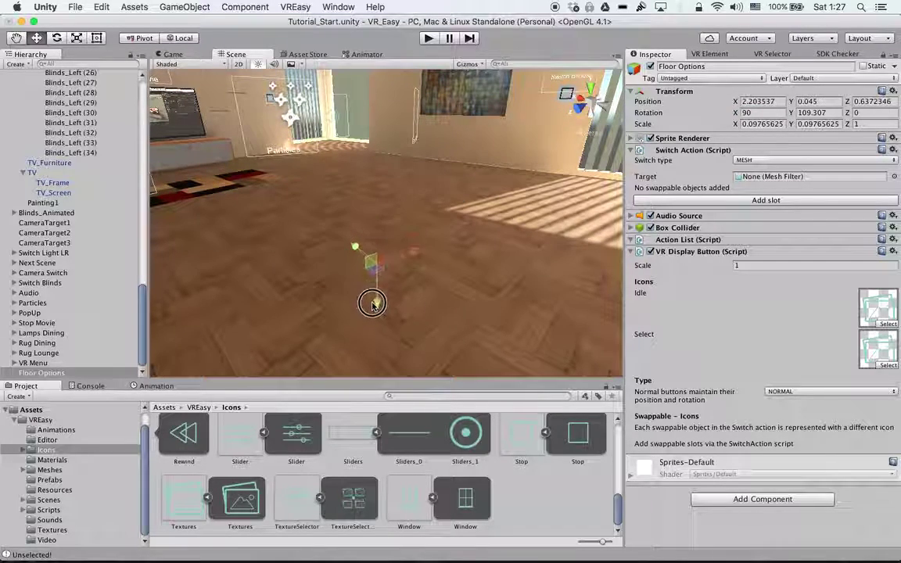
pyautogui.moveTo(372, 303); pyautogui.dragTo(438, 250)
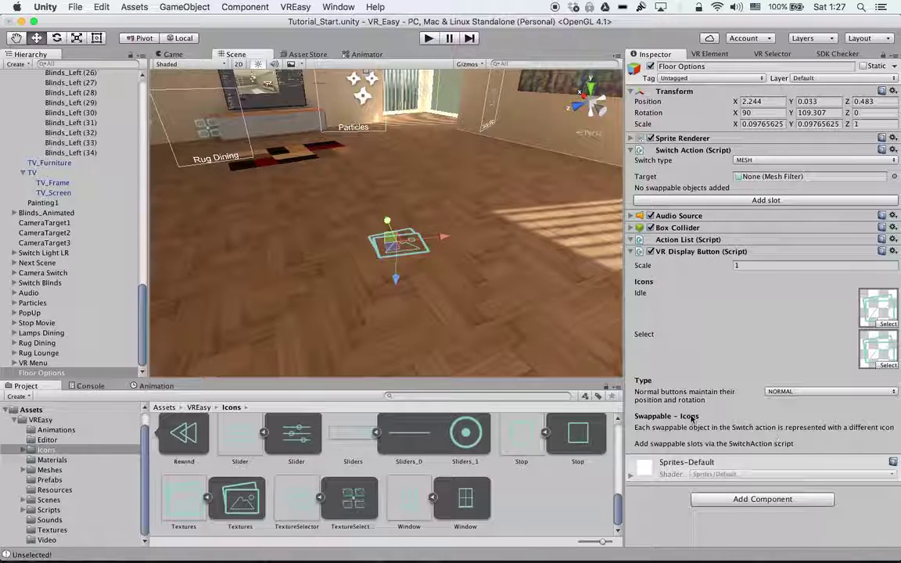
# Step: Set the Floor Options Switch Action type to TEXTURE
pyautogui.click(632, 252)
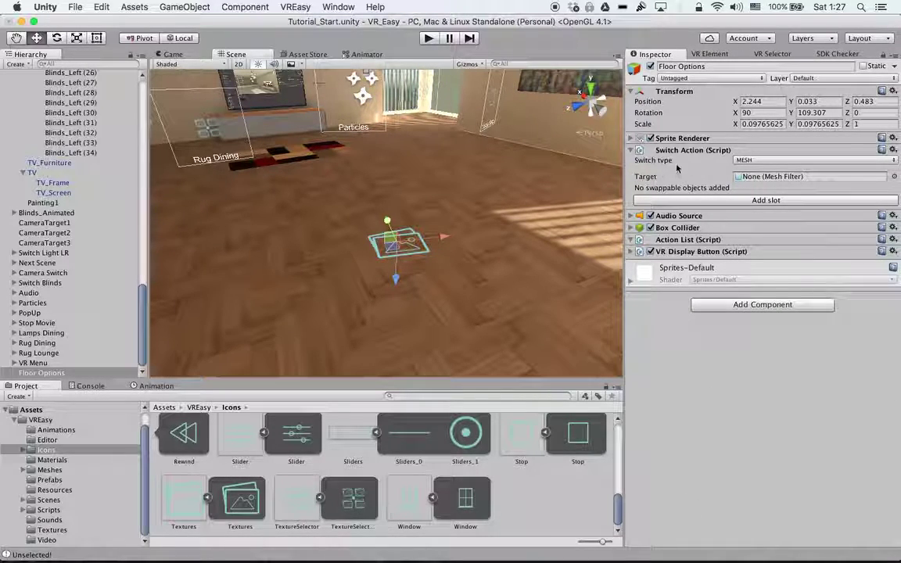
pyautogui.click(780, 160)
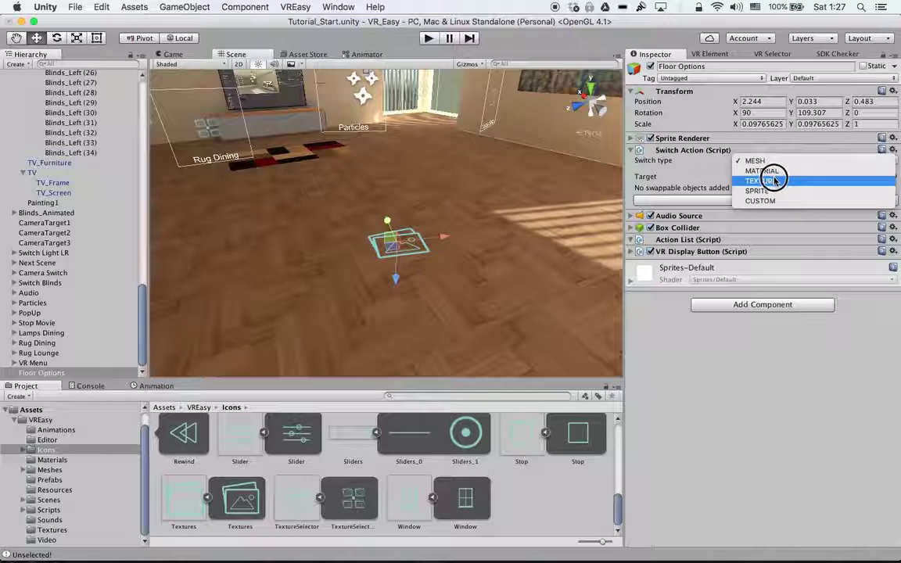
pyautogui.click(774, 180)
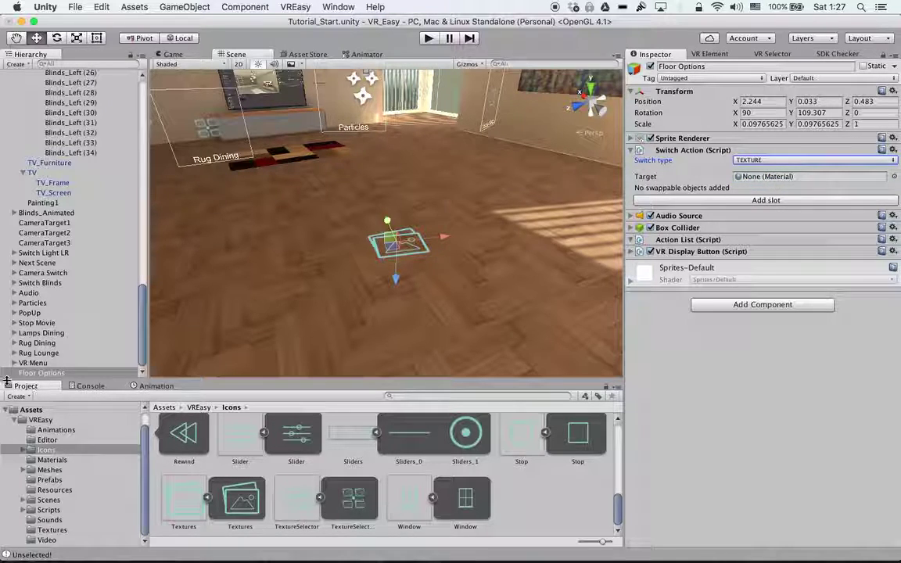
pyautogui.scroll(15, 71, 219)
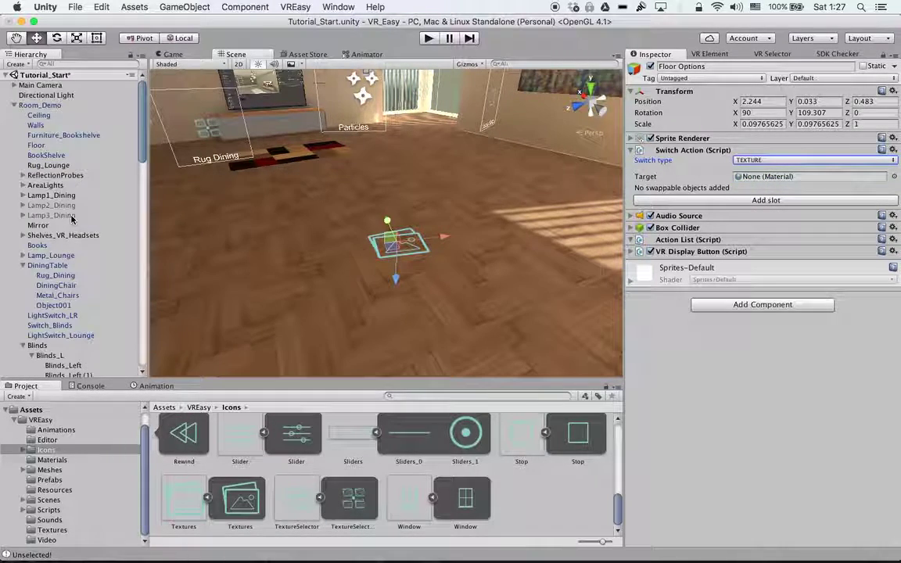
# Step: Make the Wood material the switch target, check the floor, and reselect Floor Options
pyautogui.moveTo(36, 145); pyautogui.dragTo(746, 177)
pyautogui.click(66, 460)
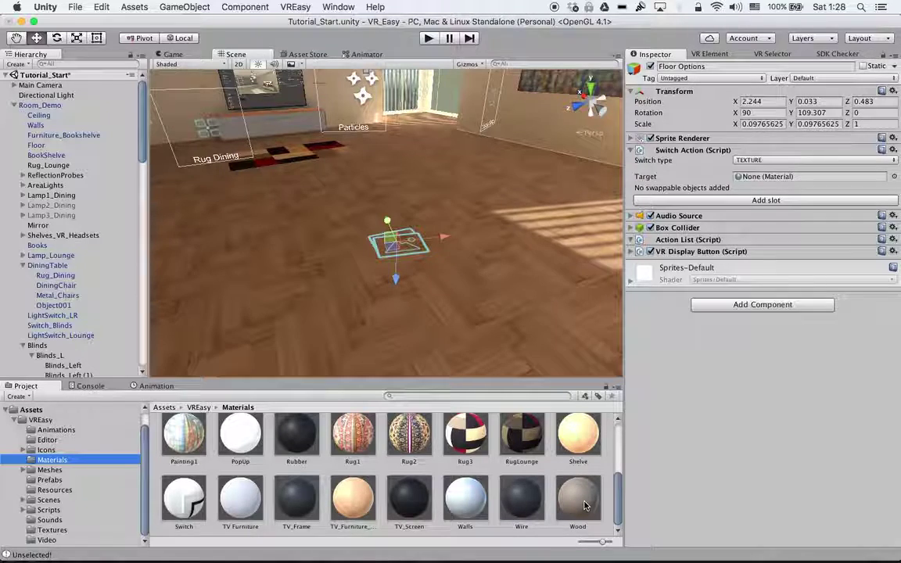
pyautogui.moveTo(583, 506); pyautogui.dragTo(747, 178)
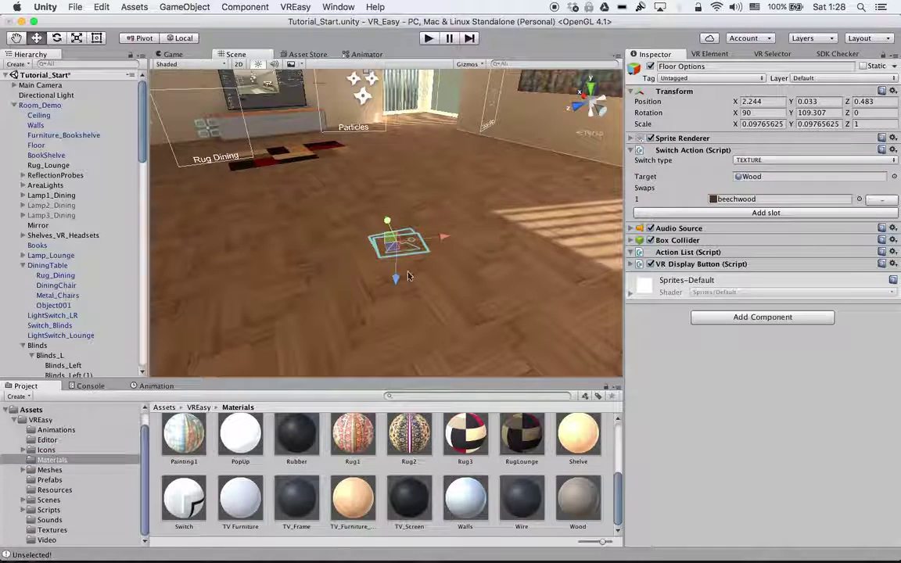
pyautogui.click(328, 305)
pyautogui.click(321, 253)
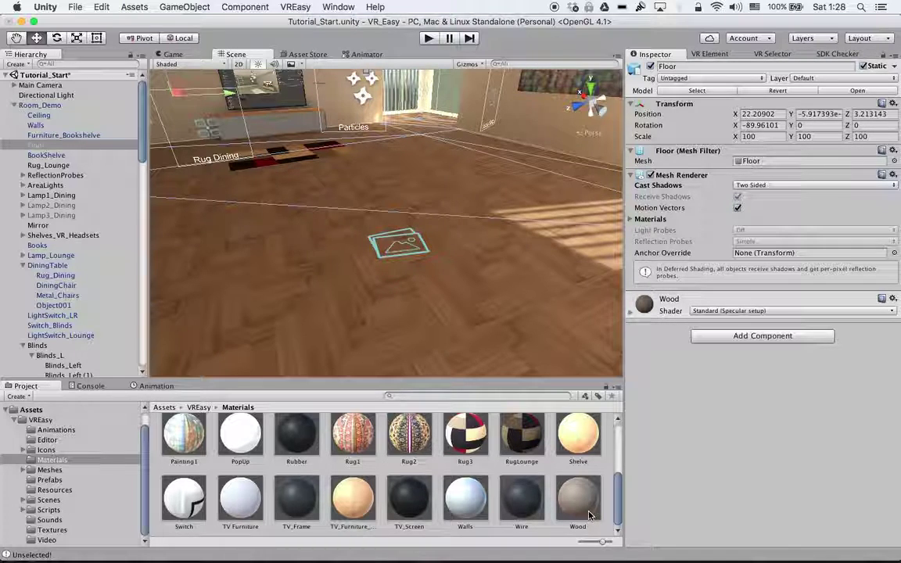
pyautogui.scroll(-10, 88, 289)
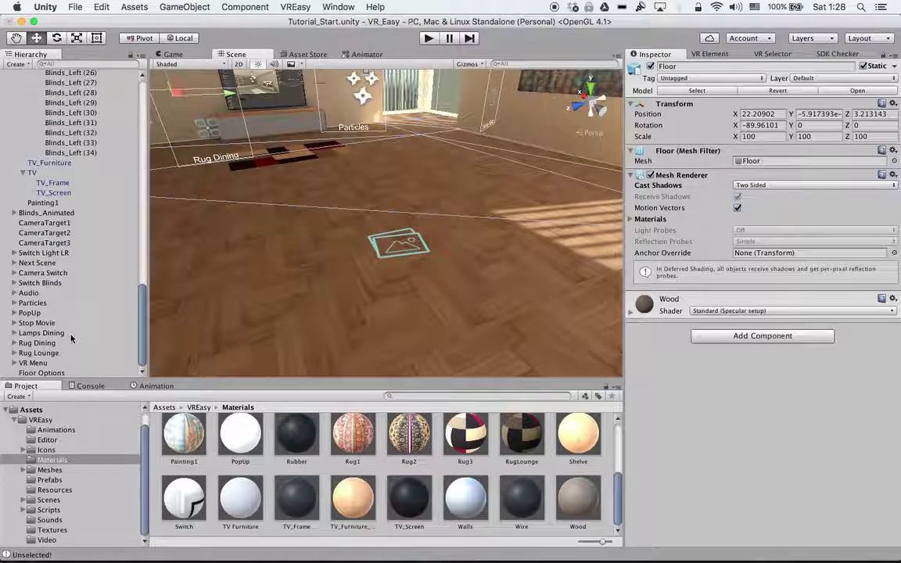
pyautogui.click(48, 372)
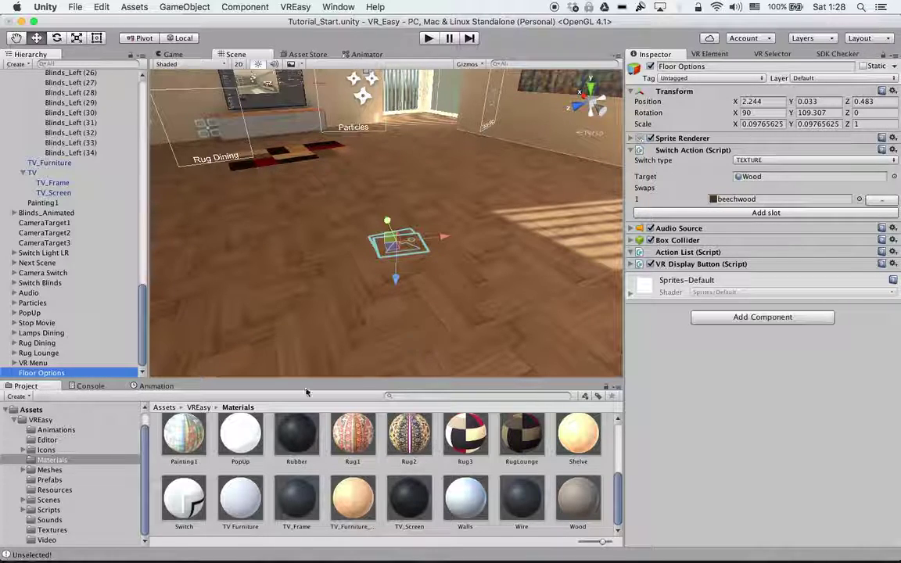
# Step: Add swap slots 2 to 4 and put the acacia texture in slot 2
pyautogui.click(52, 529)
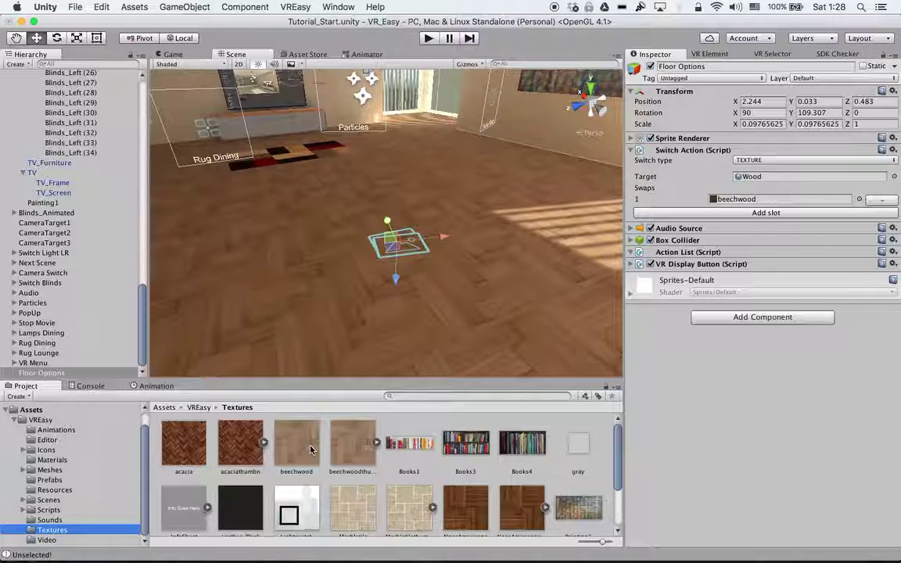
pyautogui.click(756, 212)
pyautogui.click(755, 225)
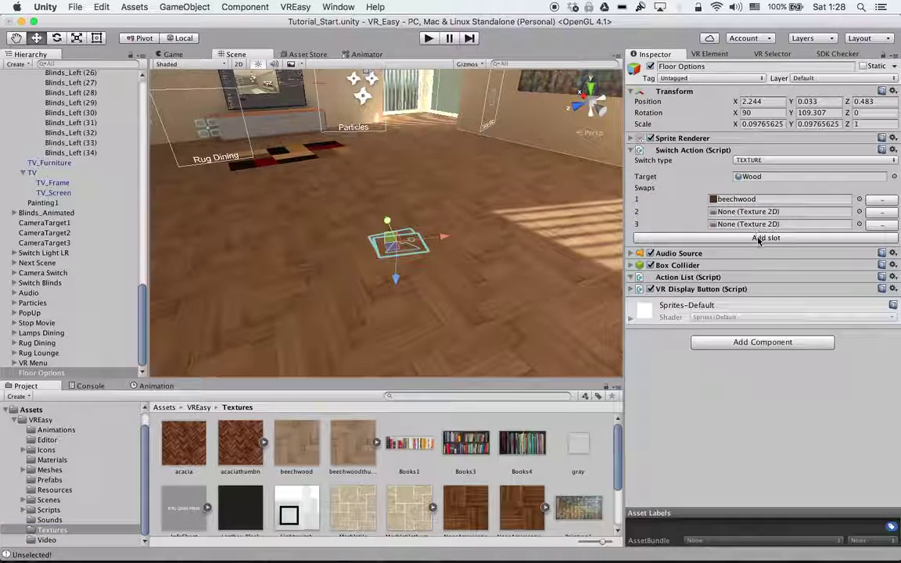
pyautogui.click(756, 237)
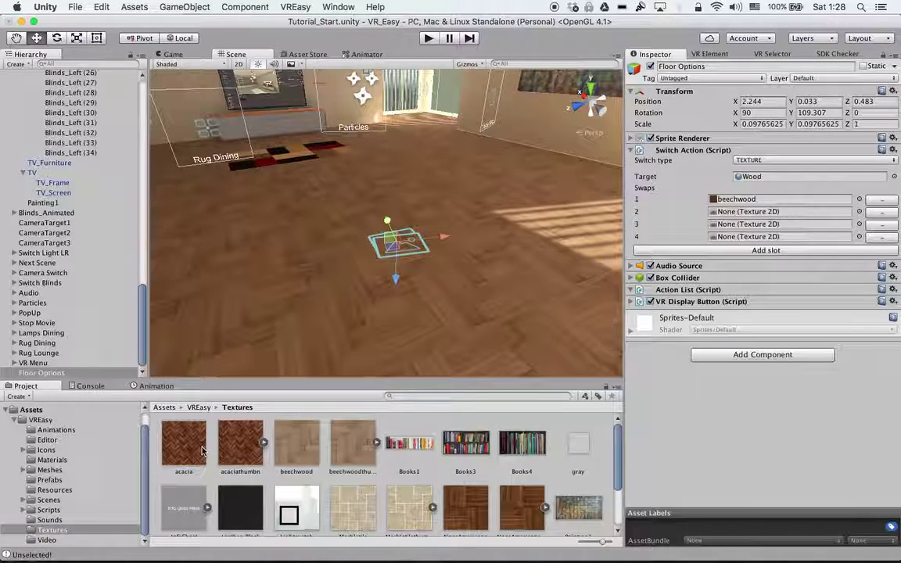
pyautogui.moveTo(184, 443); pyautogui.dragTo(726, 213)
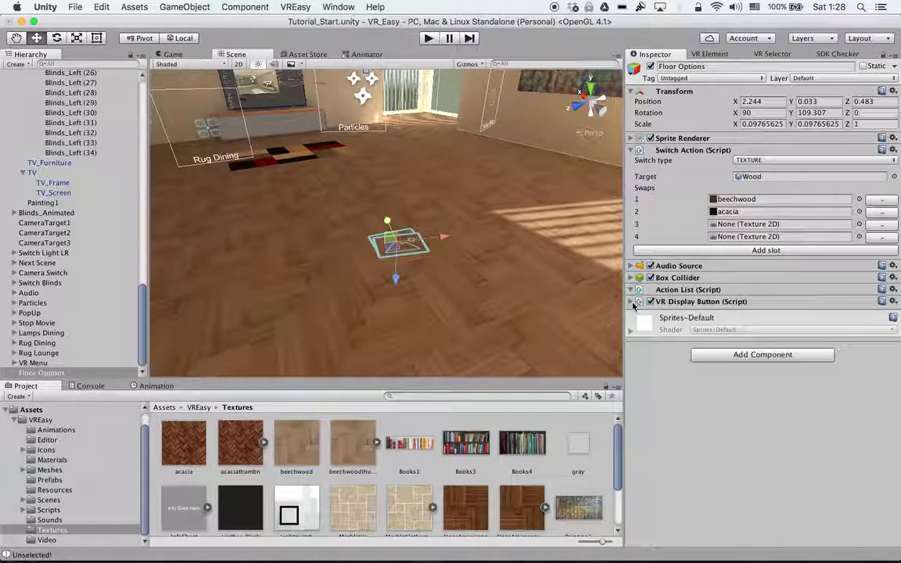
# Step: Put the Marbletile and NoceAmericano textures into swap slots 3 and 4
pyautogui.click(680, 302)
pyautogui.scroll(-3, 722, 395)
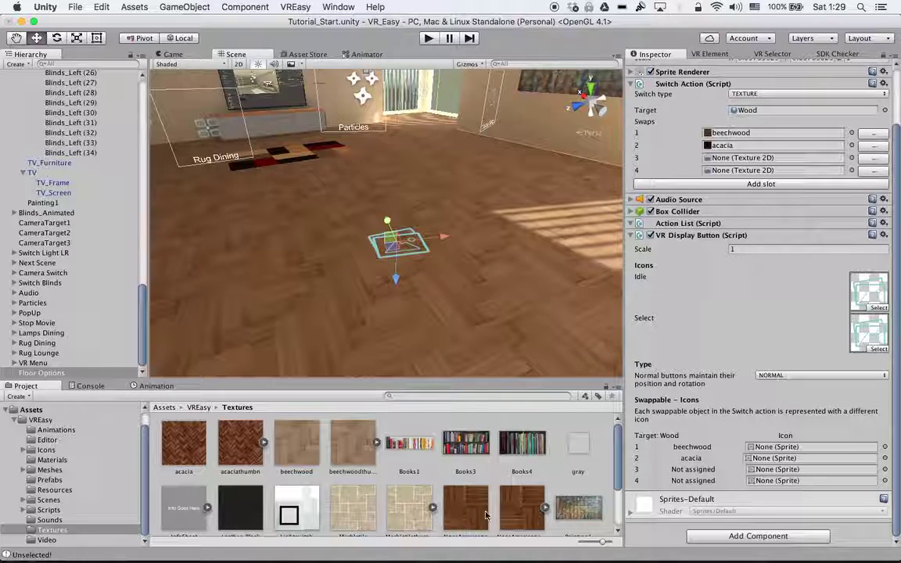
pyautogui.scroll(-2, 391, 477)
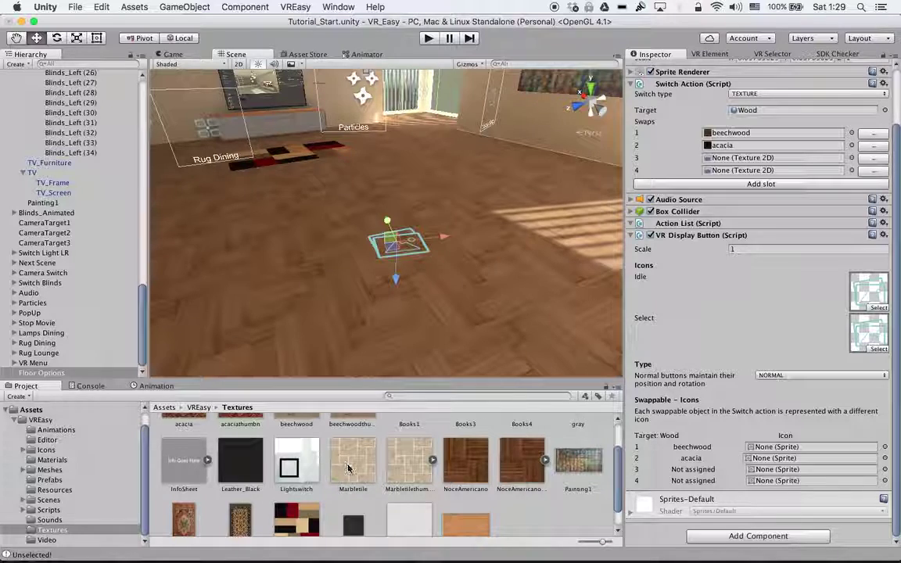
pyautogui.moveTo(348, 467); pyautogui.dragTo(725, 158)
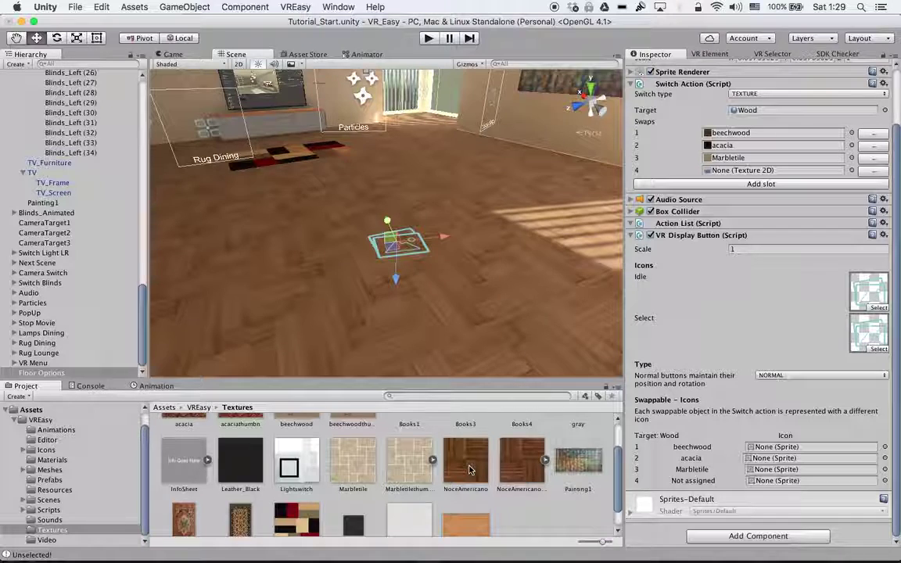
pyautogui.moveTo(469, 470); pyautogui.dragTo(719, 170)
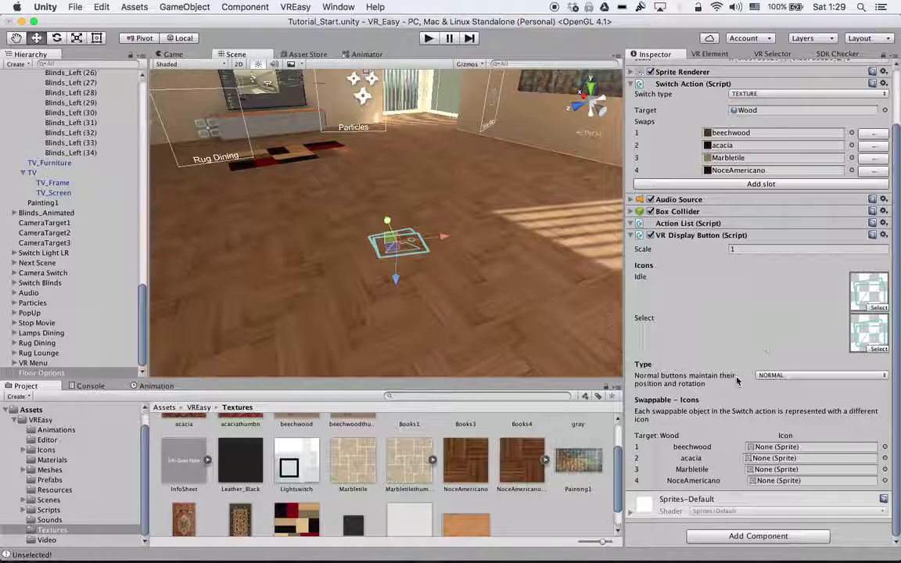
pyautogui.scroll(2, 391, 461)
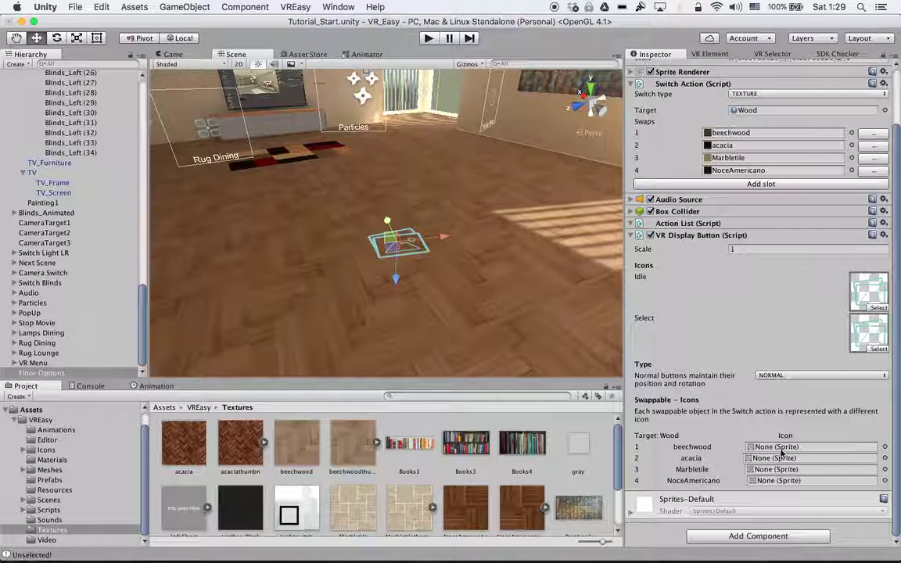
# Step: Assign beechwood, acacia, Marbletile and NoceAmericano thumbnails as swap icons, then enter Play mode
pyautogui.moveTo(353, 444); pyautogui.dragTo(804, 446)
pyautogui.click(353, 443)
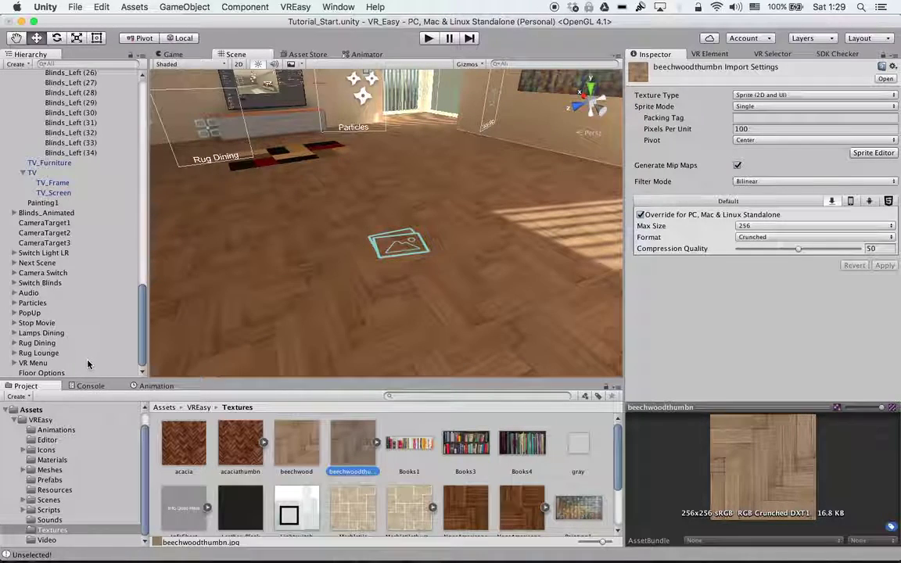
pyautogui.click(41, 373)
pyautogui.scroll(-3, 759, 312)
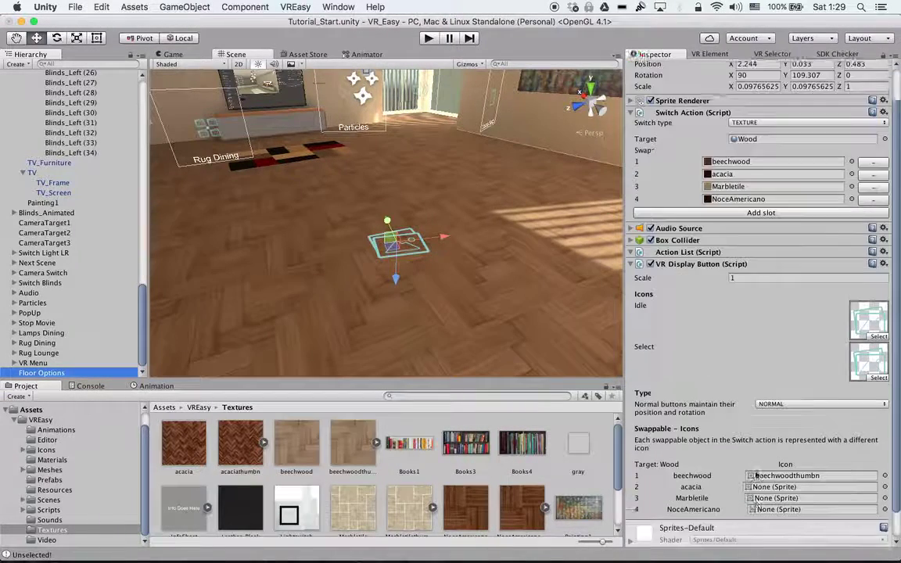
pyautogui.moveTo(240, 443); pyautogui.dragTo(793, 459)
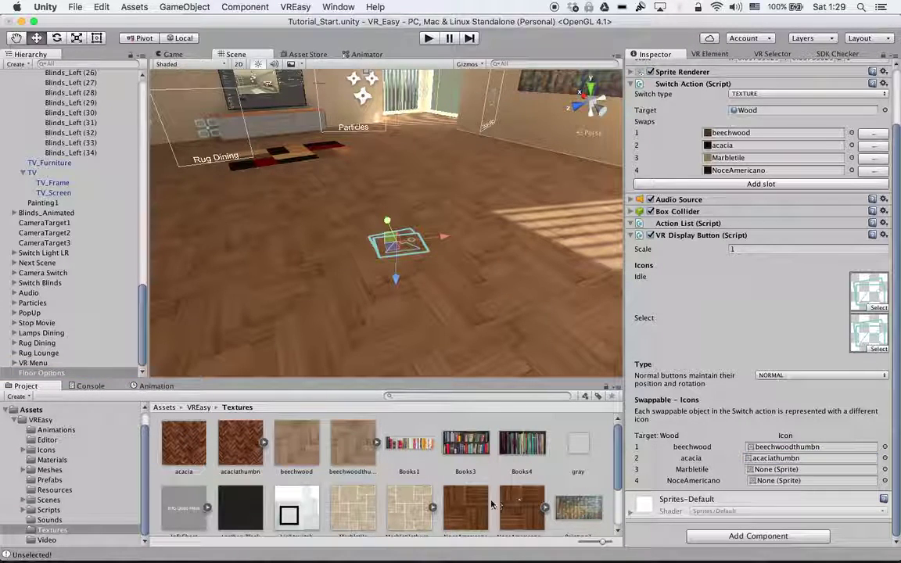
pyautogui.scroll(-1, 375, 470)
pyautogui.moveTo(408, 496); pyautogui.dragTo(774, 469)
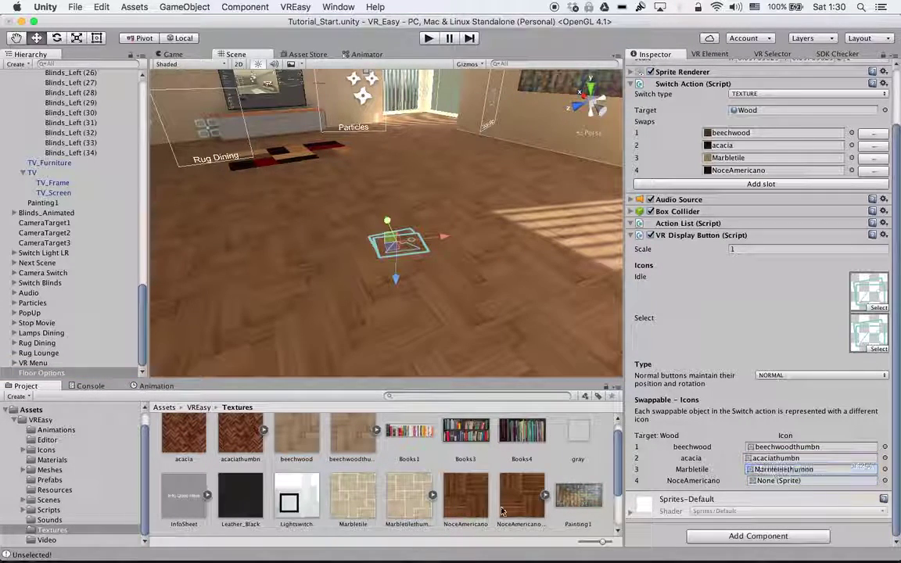
pyautogui.moveTo(521, 495); pyautogui.dragTo(781, 484)
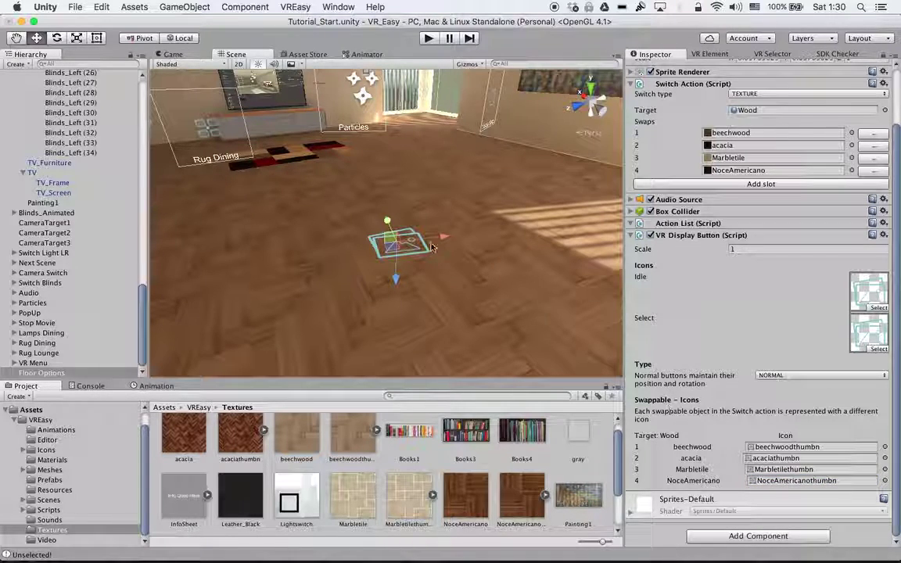
pyautogui.click(429, 39)
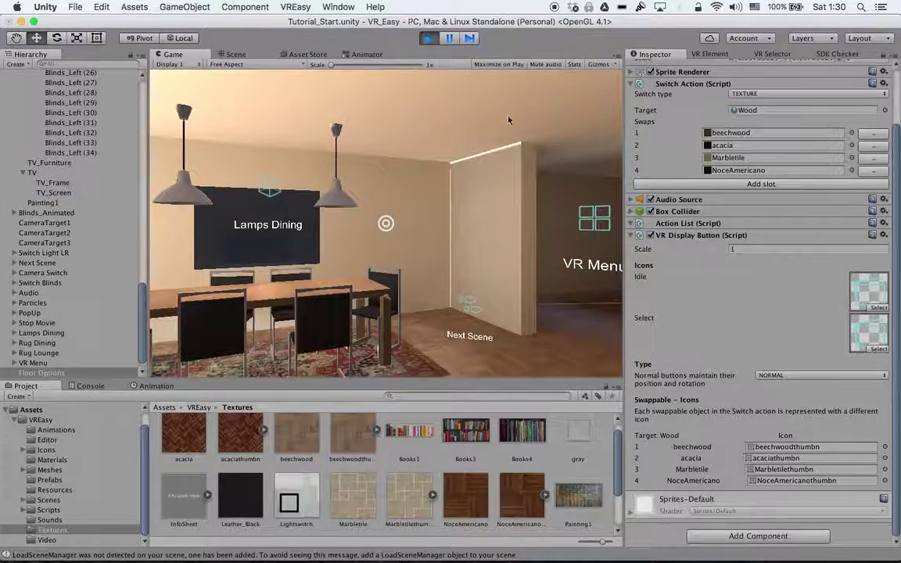
# Step: Adjust Main Camera rotation X and Y to aim at the floor button's texture tiles
pyautogui.scroll(20, 70, 106)
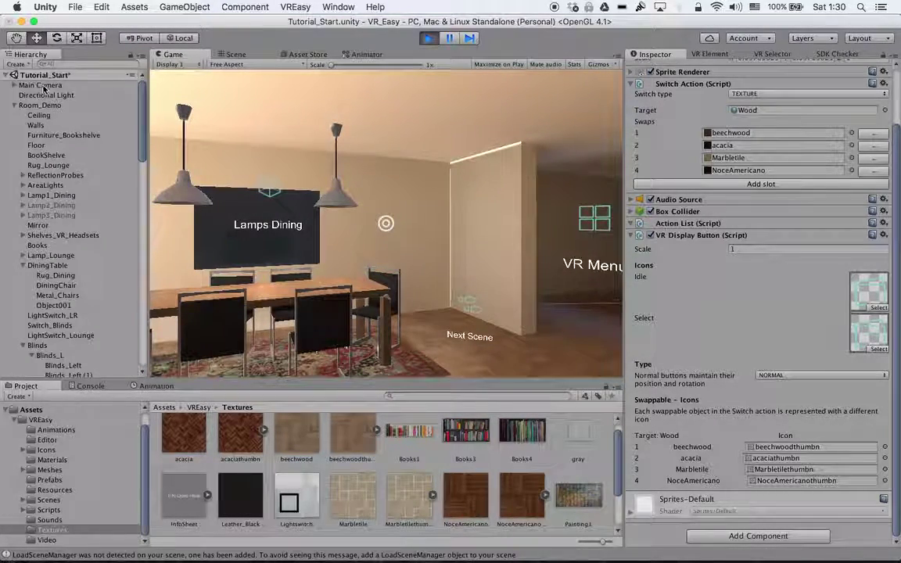
pyautogui.click(40, 85)
pyautogui.moveTo(796, 114); pyautogui.dragTo(302, 87)
pyautogui.moveTo(793, 115); pyautogui.dragTo(412, 171)
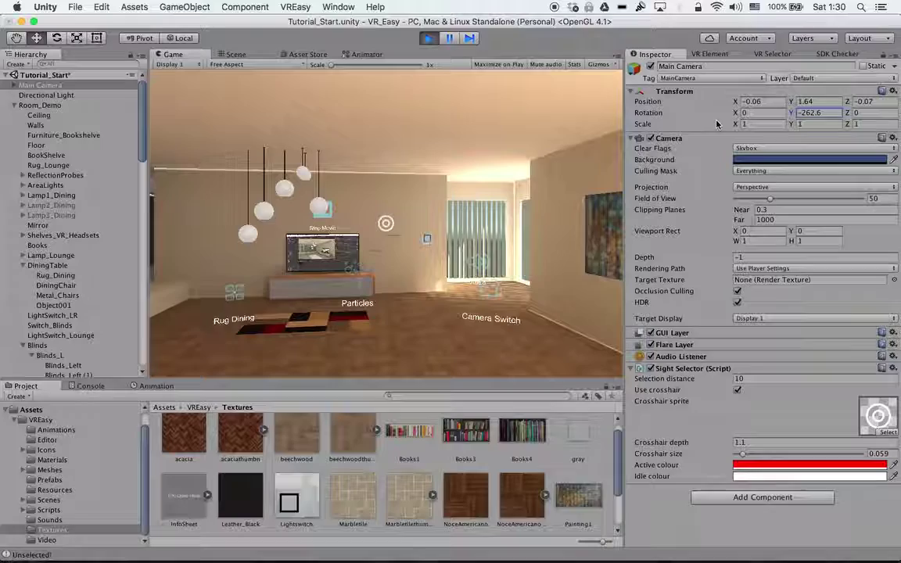
pyautogui.moveTo(734, 114); pyautogui.dragTo(388, 93)
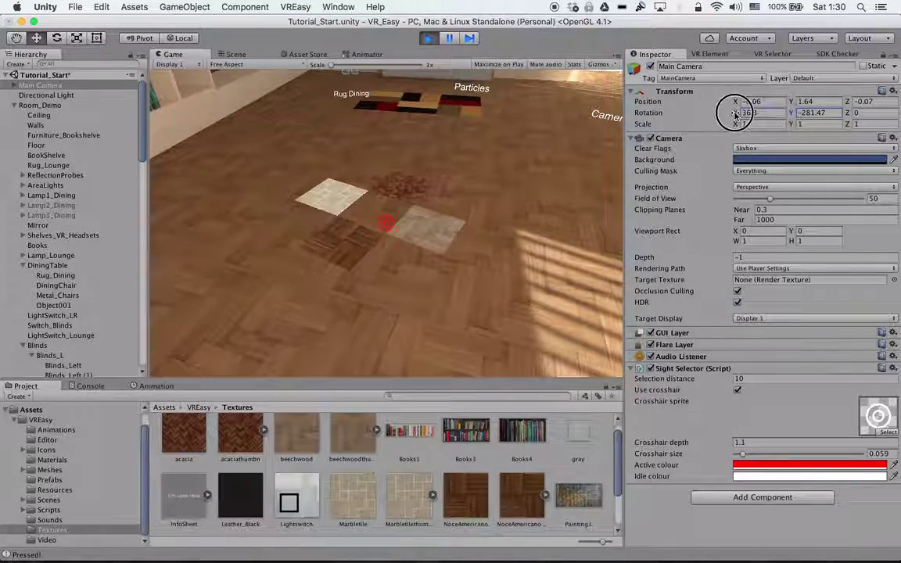
pyautogui.moveTo(735, 113)
pyautogui.mouseDown()
pyautogui.moveTo(716, 116)
pyautogui.moveTo(743, 117)
pyautogui.mouseUp()
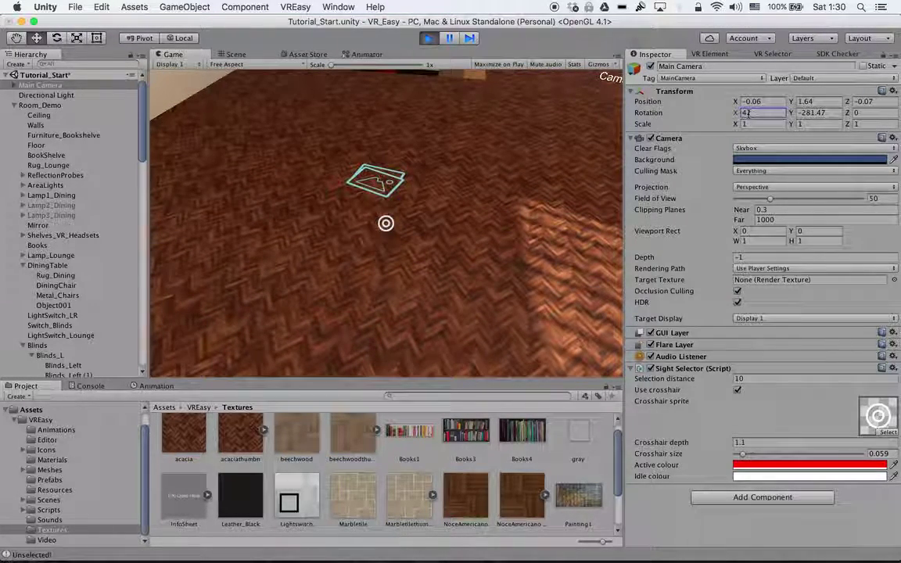
pyautogui.moveTo(738, 116); pyautogui.dragTo(710, 119)
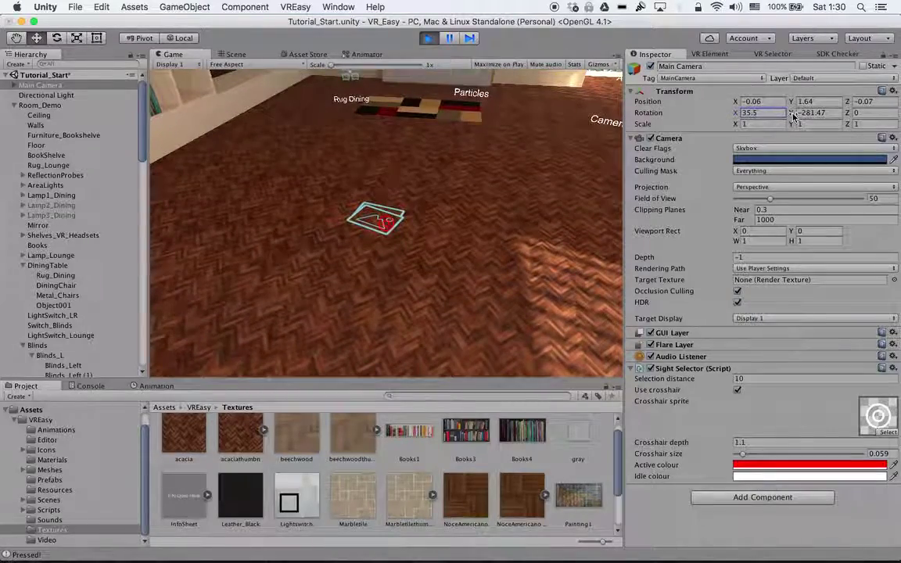
pyautogui.moveTo(793, 115); pyautogui.dragTo(813, 121)
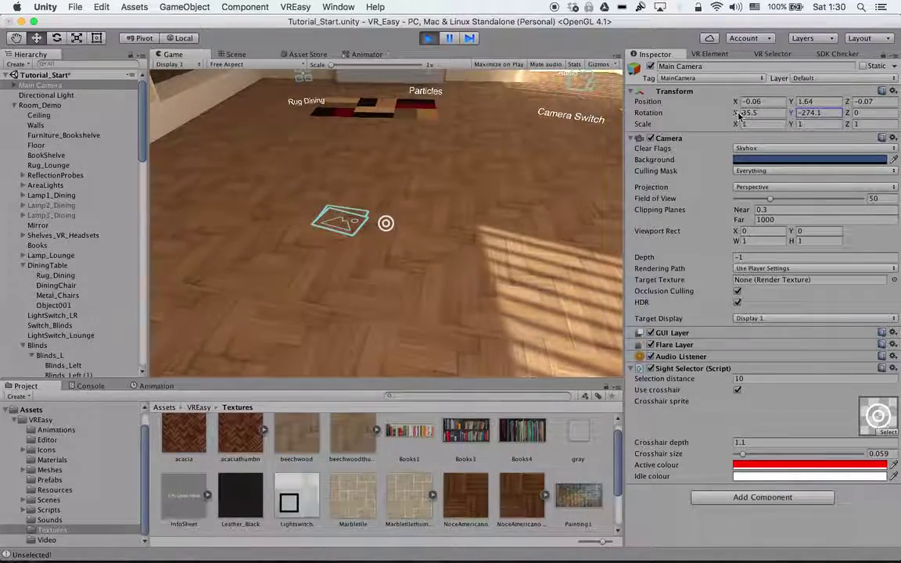
pyautogui.moveTo(739, 115); pyautogui.dragTo(791, 125)
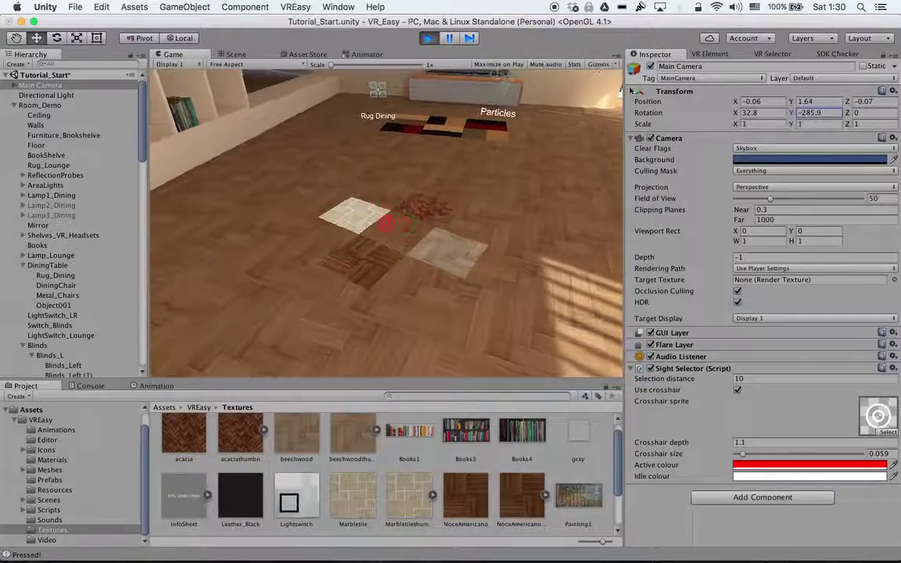
# Step: Stop Play mode and add swap slots 5 and 6 with acaciathumbn and Marbletilethumbn textures
pyautogui.click(428, 38)
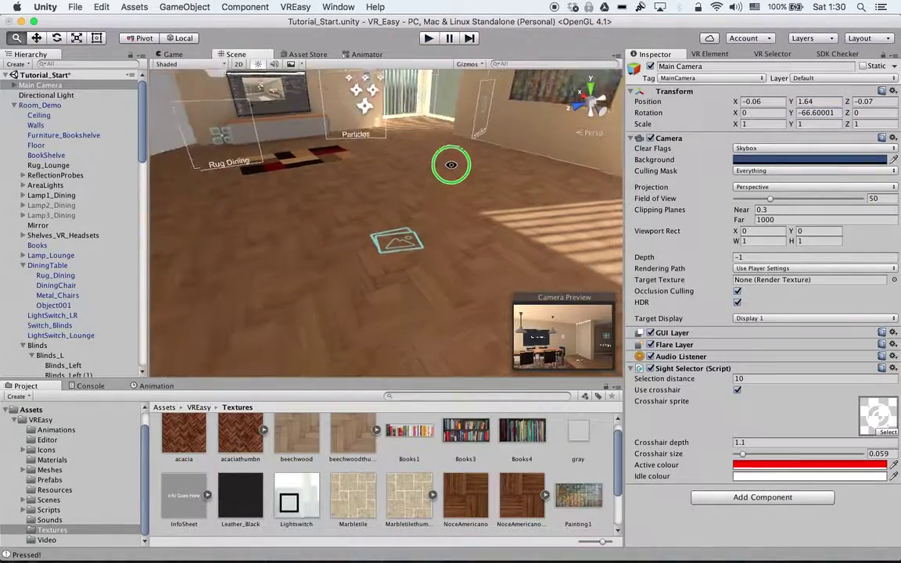
pyautogui.keyDown('alt'); pyautogui.moveTo(451, 164); pyautogui.dragTo(430, 203); pyautogui.keyUp('alt')
pyautogui.scroll(-15, 53, 354)
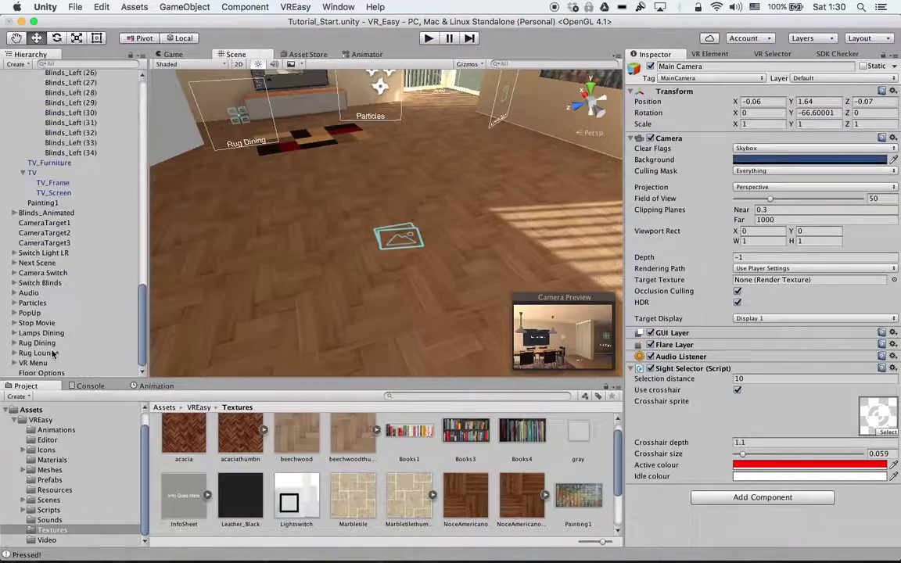
pyautogui.click(43, 373)
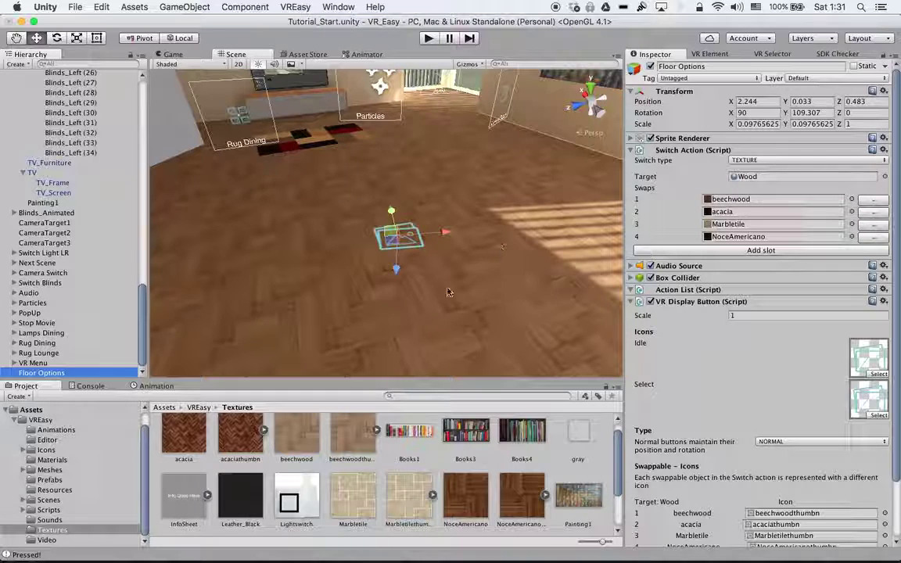
pyautogui.click(755, 250)
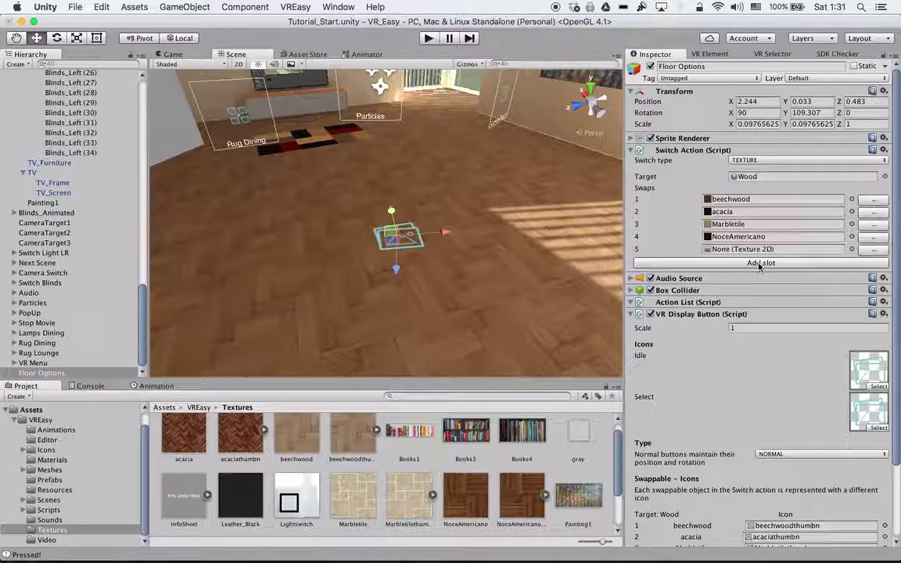
pyautogui.click(758, 265)
pyautogui.click(713, 252)
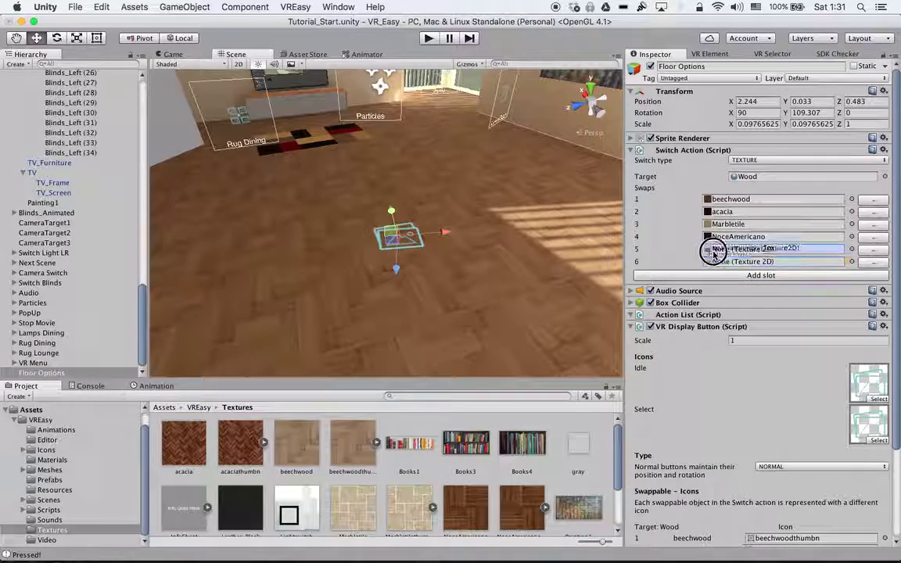
pyautogui.moveTo(713, 252); pyautogui.dragTo(713, 250)
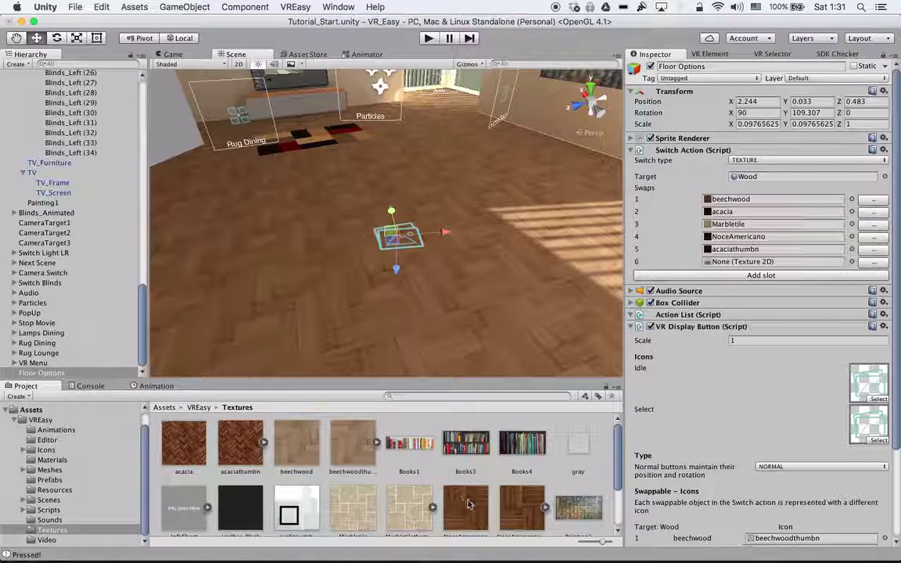
pyautogui.moveTo(413, 507); pyautogui.dragTo(725, 261)
# Step: Assign acaciathumbn and Marbletilethumb as icons for swaps 5 and 6
pyautogui.scroll(-3, 714, 423)
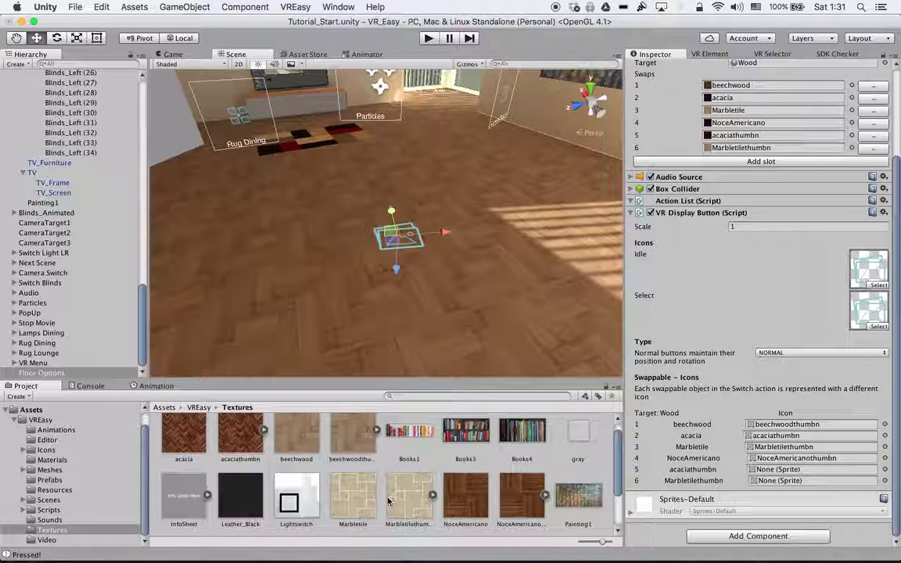
pyautogui.moveTo(247, 447); pyautogui.dragTo(788, 472)
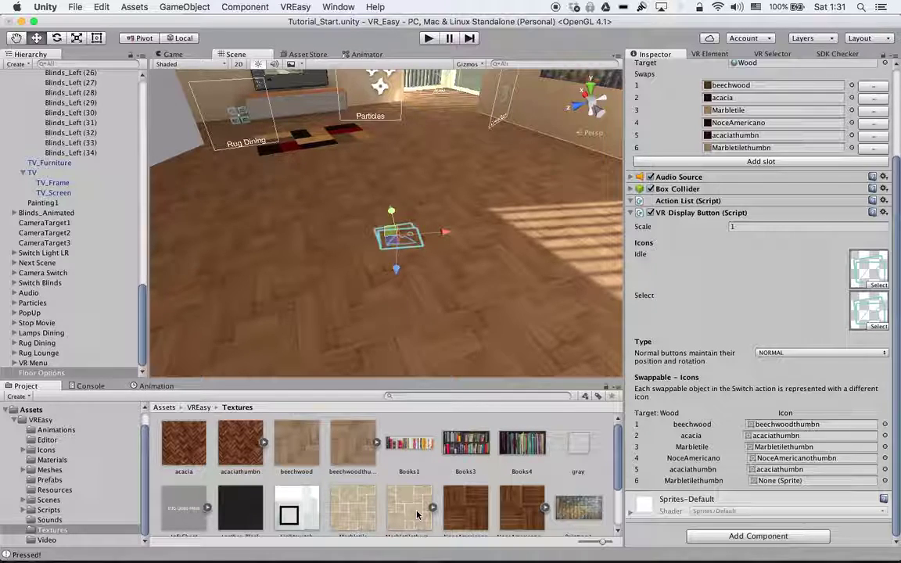
pyautogui.moveTo(417, 514); pyautogui.dragTo(766, 480)
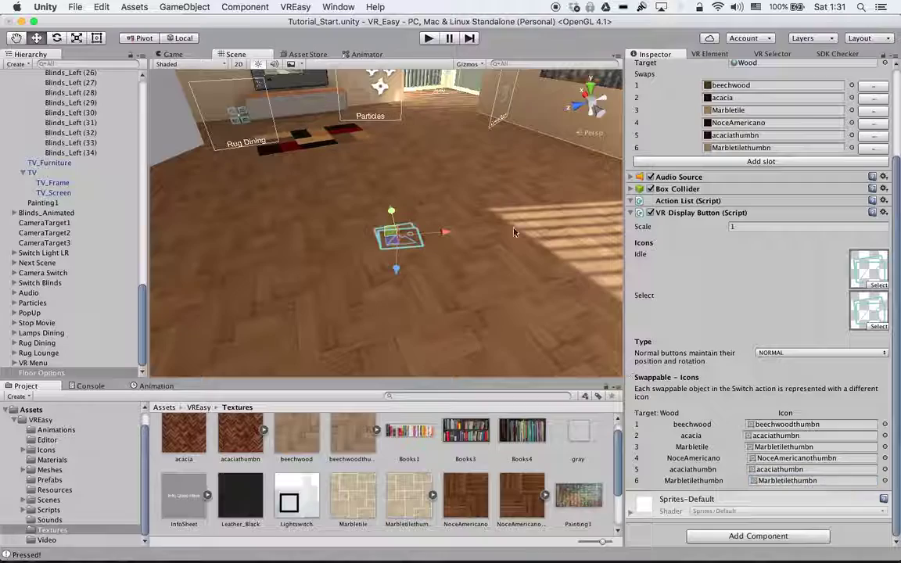
# Step: Move the display button to a new spot on the floor and start Play mode
pyautogui.moveTo(406, 247); pyautogui.dragTo(312, 245)
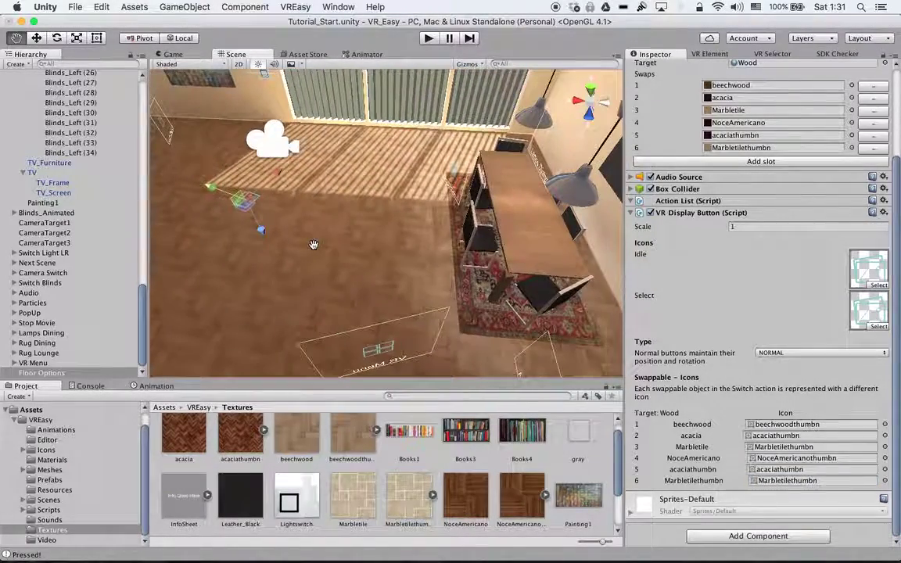
pyautogui.moveTo(243, 215); pyautogui.dragTo(395, 228)
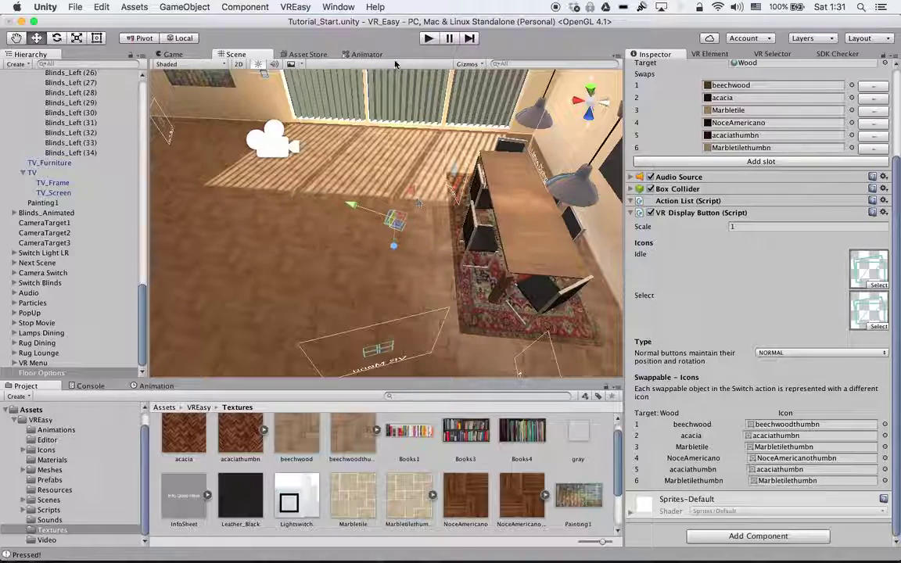
pyautogui.click(426, 38)
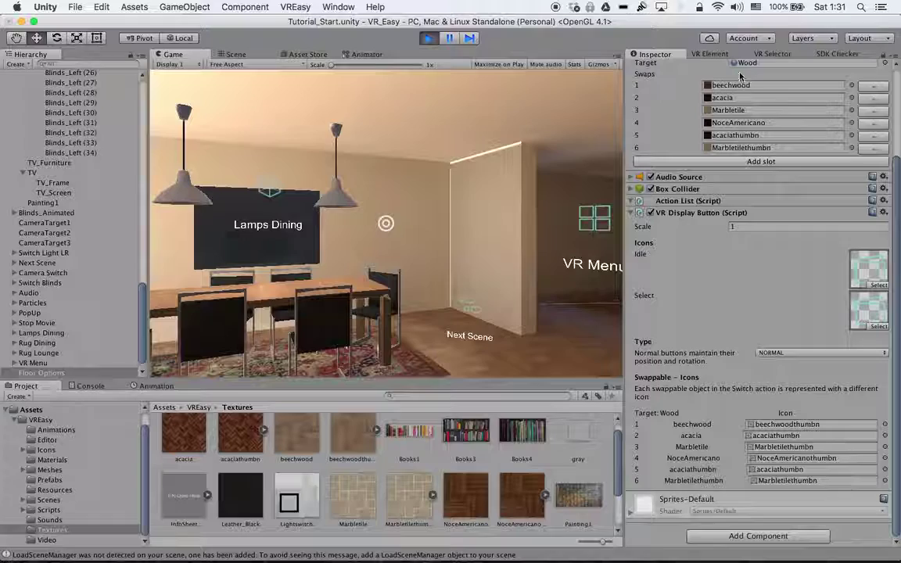
# Step: Aim the Main Camera at the floor tiles, gaze at one to swap textures, then stop Play
pyautogui.scroll(15, 70, 219)
pyautogui.click(43, 94)
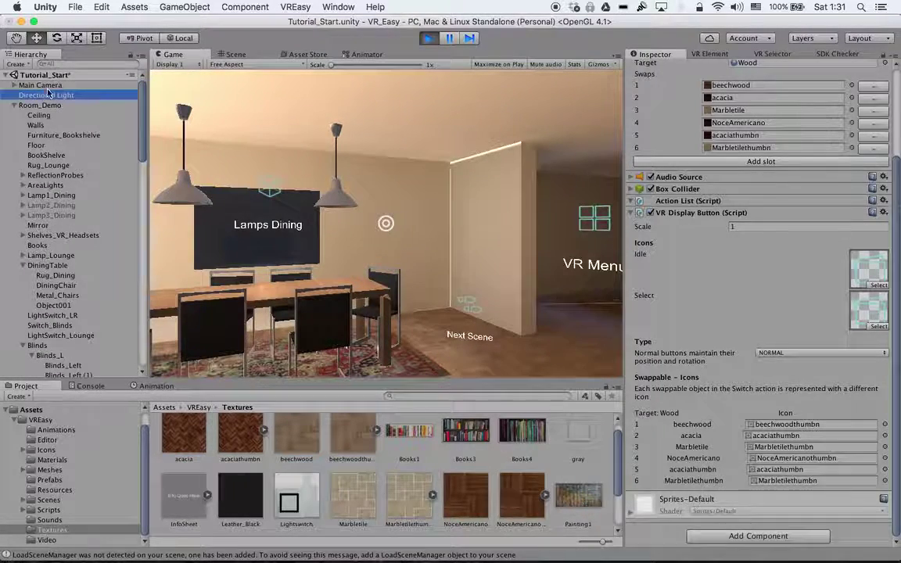
pyautogui.click(39, 85)
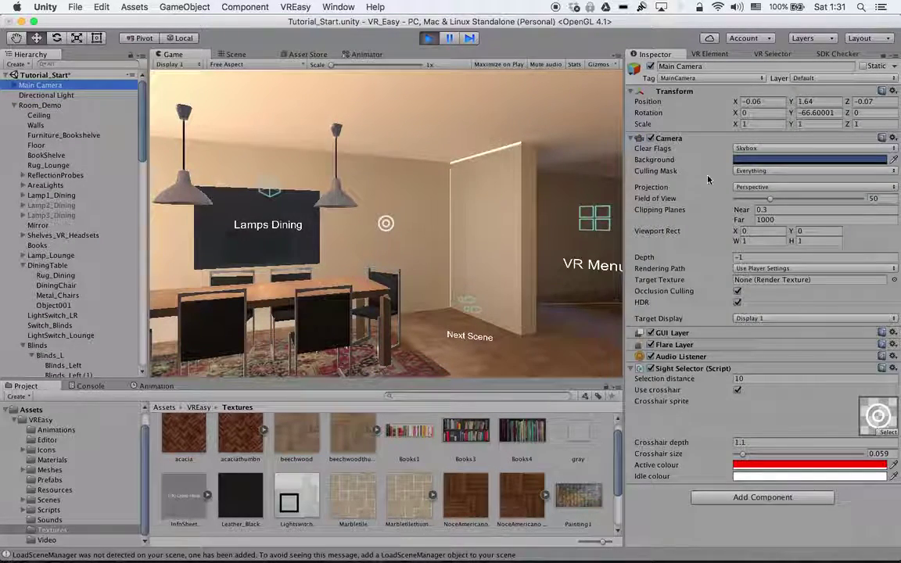
pyautogui.moveTo(735, 116); pyautogui.dragTo(891, 30)
pyautogui.moveTo(797, 107); pyautogui.dragTo(336, 134)
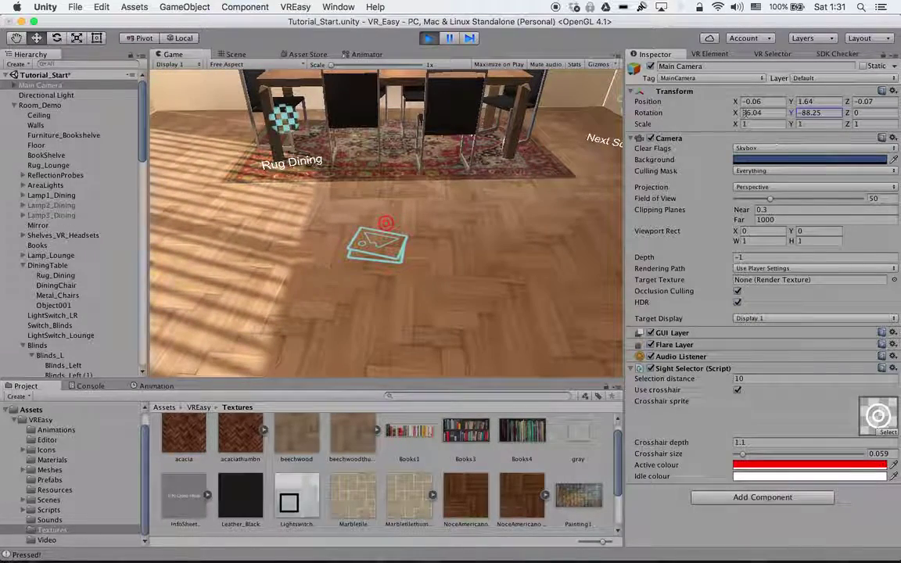
pyautogui.moveTo(737, 115); pyautogui.dragTo(750, 112)
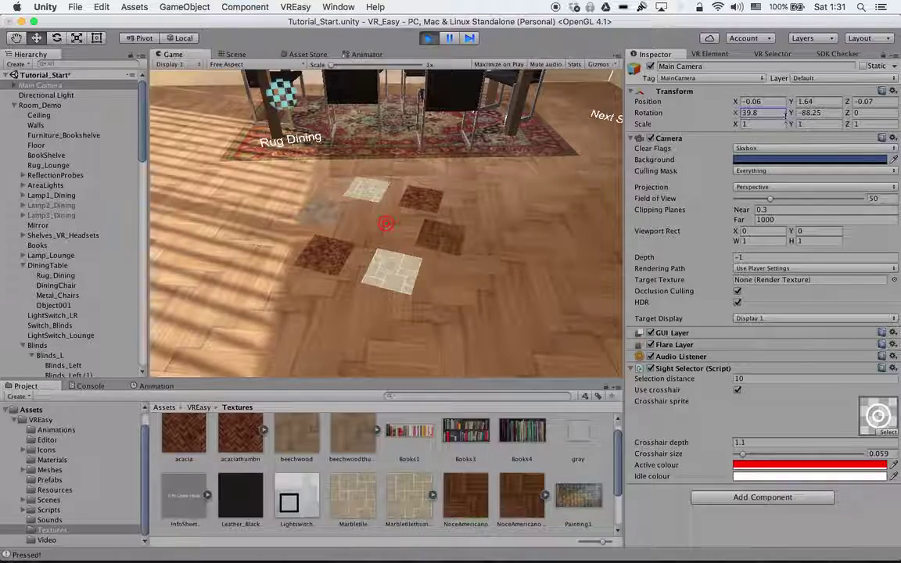
pyautogui.moveTo(788, 114)
pyautogui.mouseDown()
pyautogui.moveTo(721, 111)
pyautogui.moveTo(829, 119)
pyautogui.moveTo(828, 110)
pyautogui.moveTo(767, 115)
pyautogui.moveTo(795, 123)
pyautogui.mouseUp()
pyautogui.moveTo(737, 114); pyautogui.dragTo(761, 122)
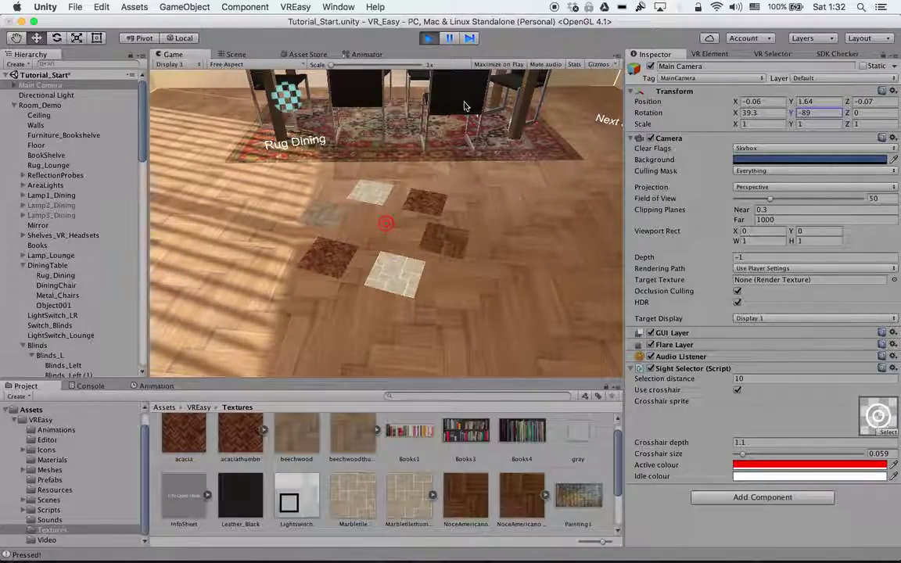
pyautogui.click(428, 38)
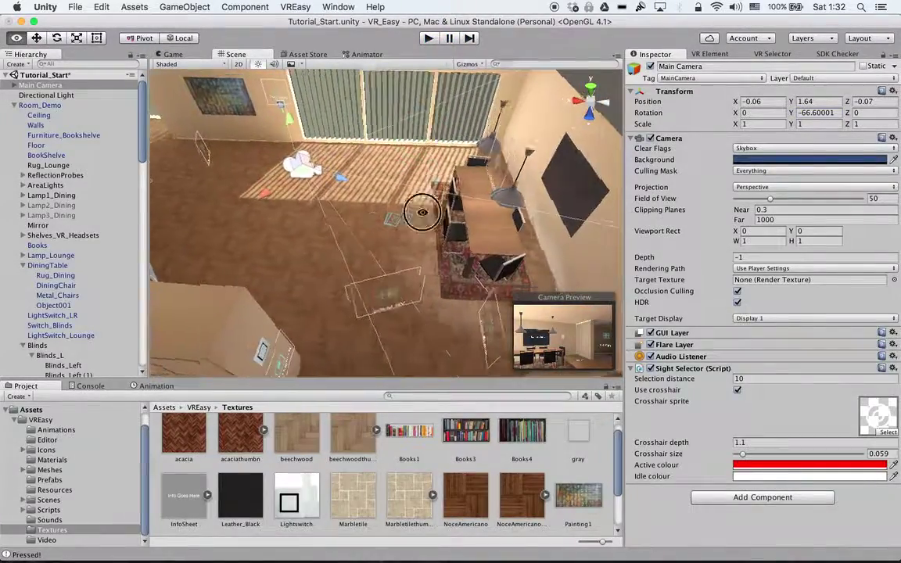
# Step: Raise the VR Menu's Activate VR Elements targets to 14 with Floor Options as Element 13
pyautogui.keyDown('alt'); pyautogui.moveTo(422, 212); pyautogui.dragTo(344, 226); pyautogui.keyUp('alt')
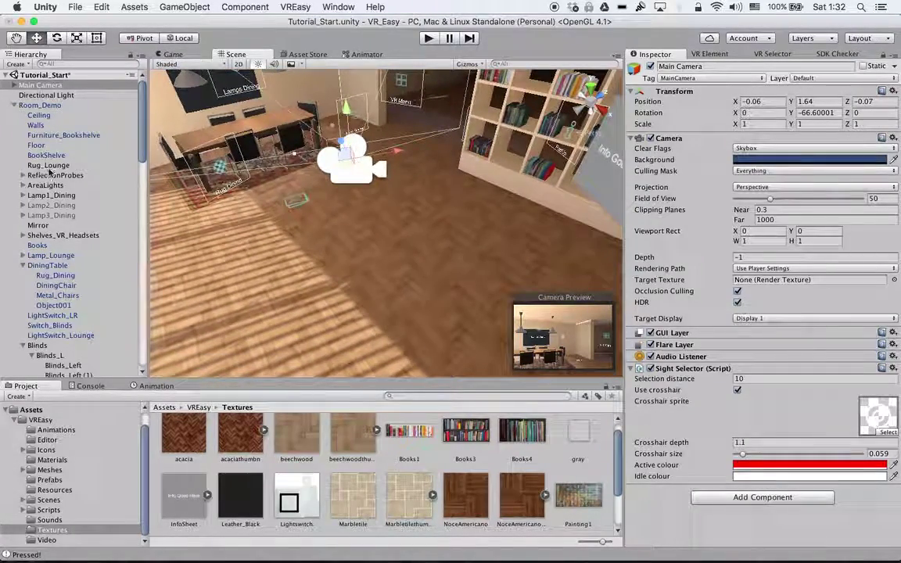
pyautogui.click(14, 106)
pyautogui.click(38, 265)
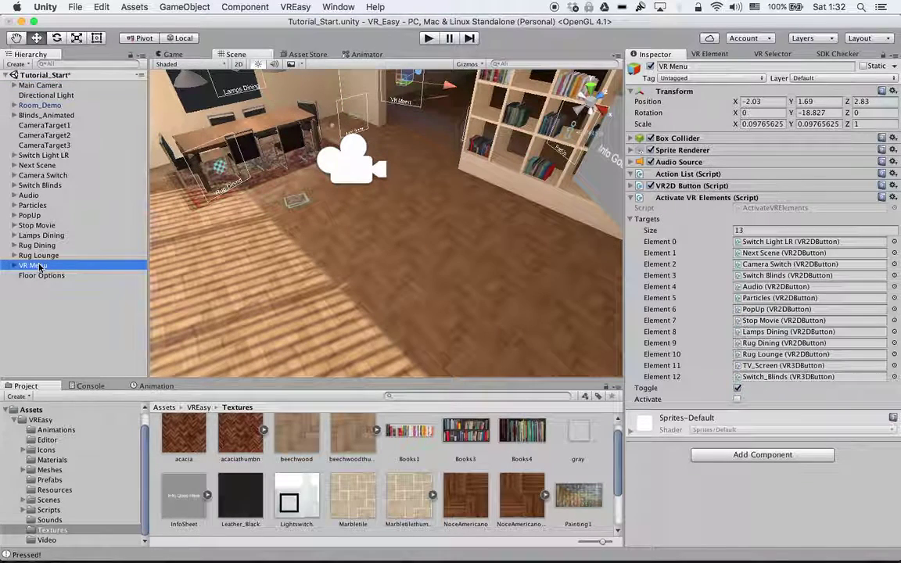
pyautogui.click(753, 230)
pyautogui.write('14')
pyautogui.press('Return')
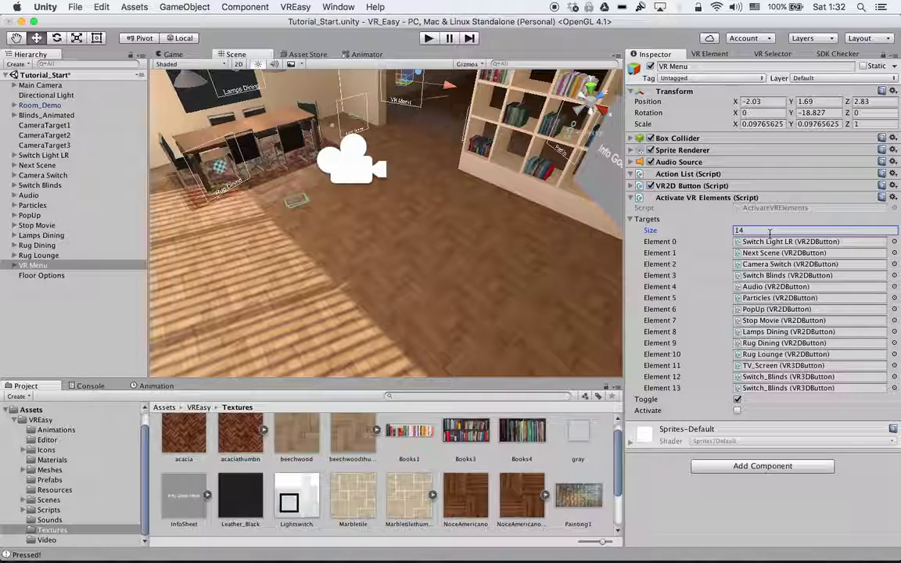
pyautogui.moveTo(63, 276); pyautogui.dragTo(770, 388)
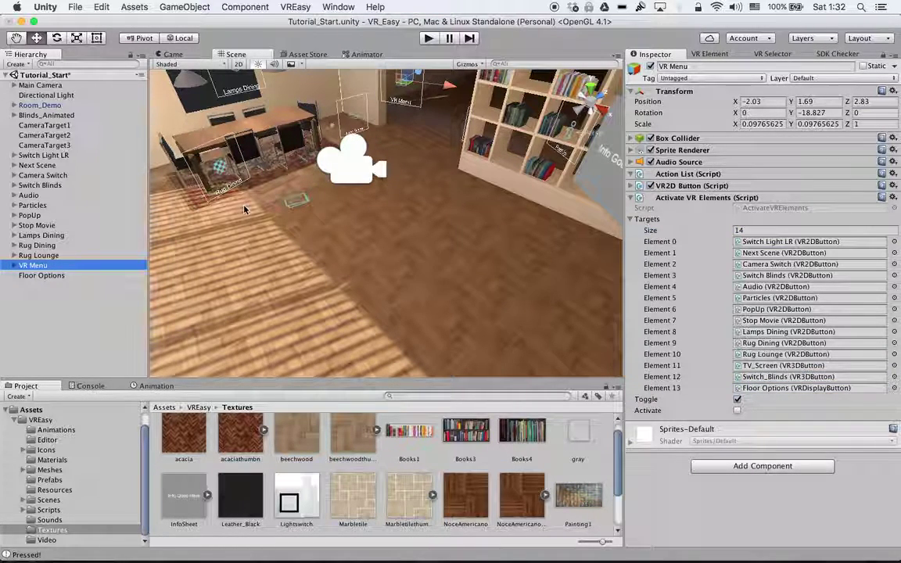
pyautogui.keyDown('alt'); pyautogui.moveTo(296, 234); pyautogui.dragTo(351, 229); pyautogui.keyUp('alt')
# Step: Change the VR Element creator's type from DISPLAY_BUTTON to TRIGGER_AREA
pyautogui.click(707, 54)
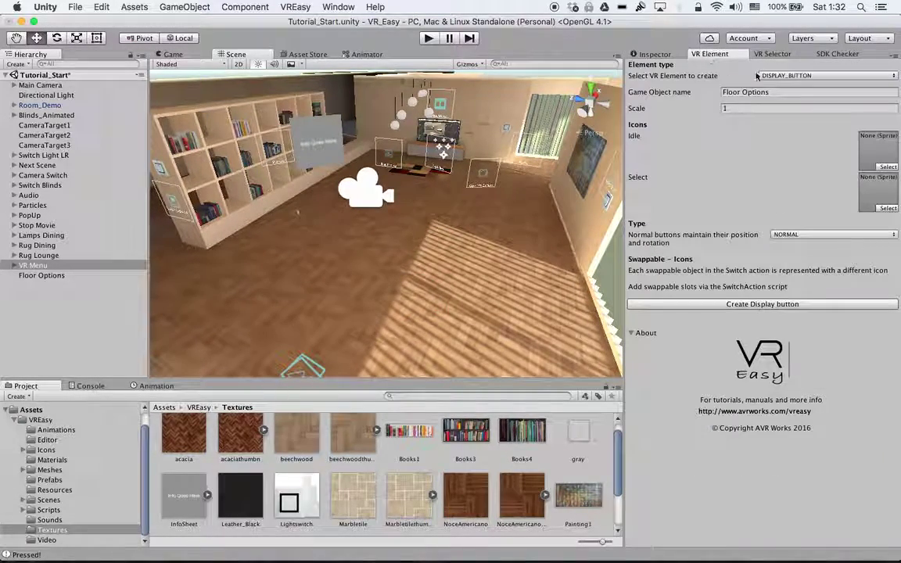
pyautogui.click(809, 76)
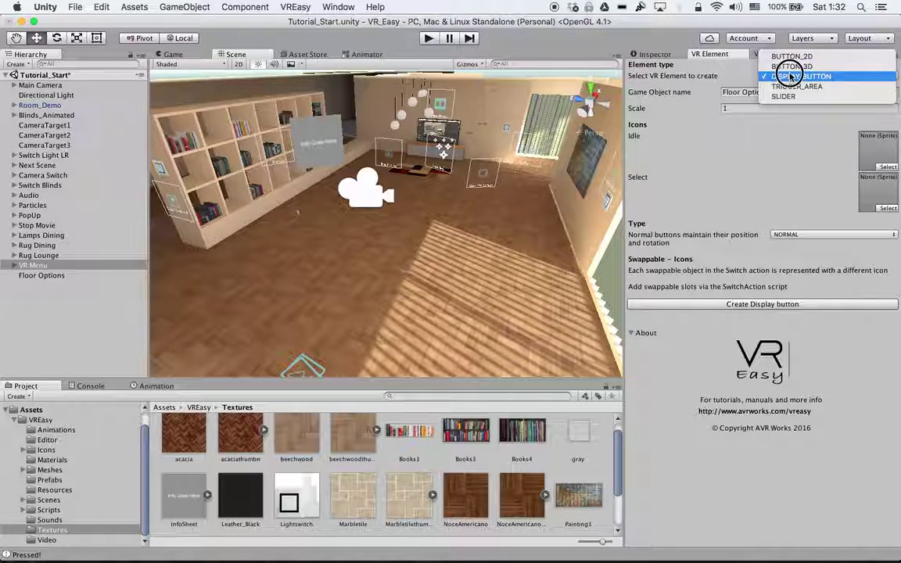
pyautogui.click(579, 24)
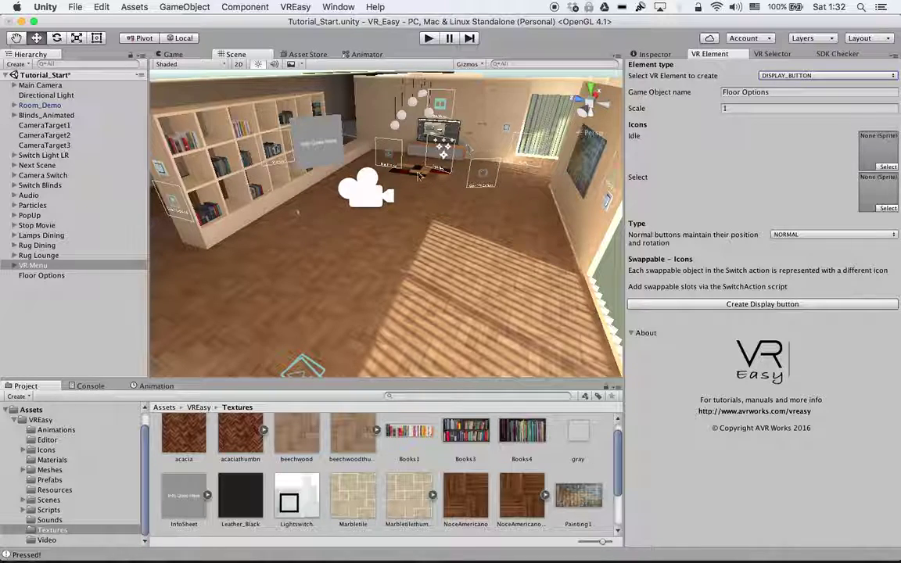
pyautogui.keyDown('alt'); pyautogui.moveTo(420, 176); pyautogui.dragTo(480, 179); pyautogui.keyUp('alt')
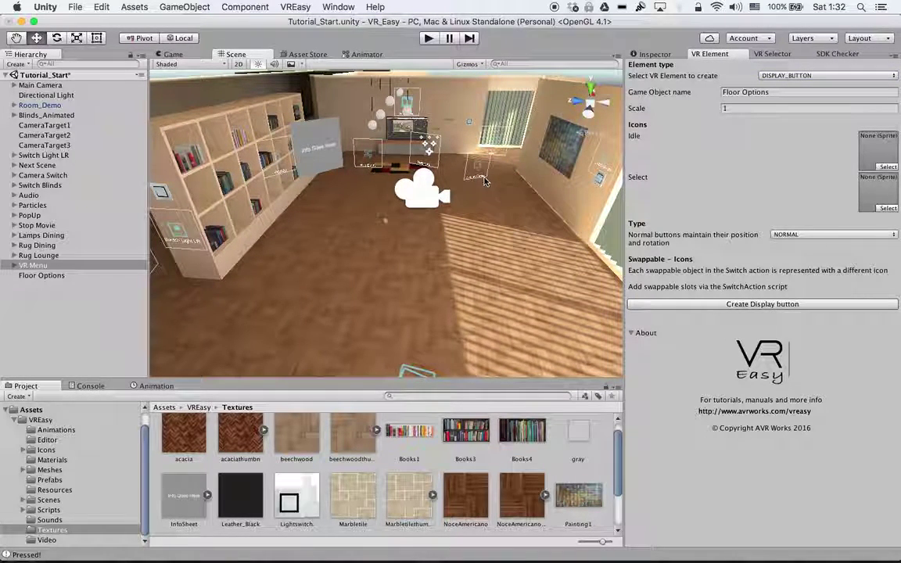
pyautogui.click(795, 75)
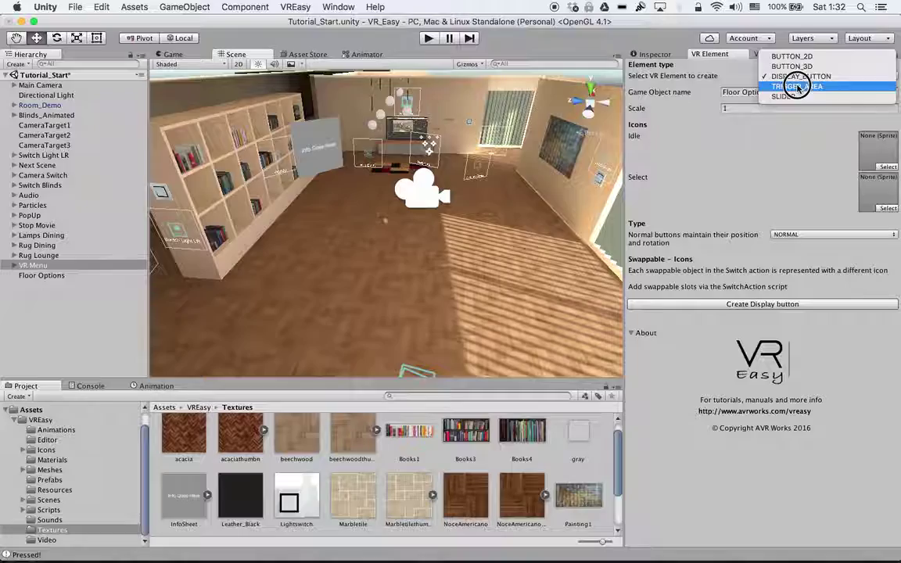
pyautogui.click(796, 87)
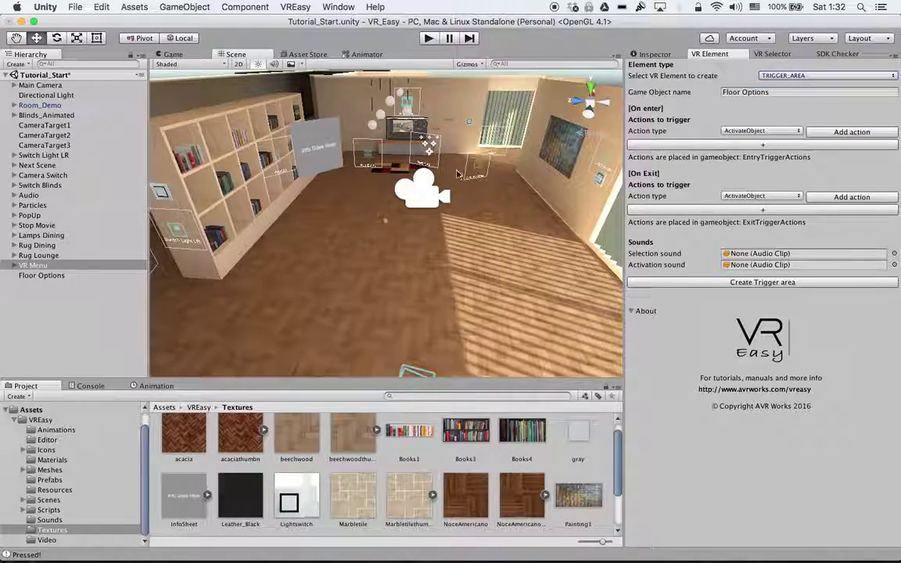
pyautogui.keyDown('alt'); pyautogui.moveTo(458, 174); pyautogui.dragTo(411, 209); pyautogui.keyUp('alt')
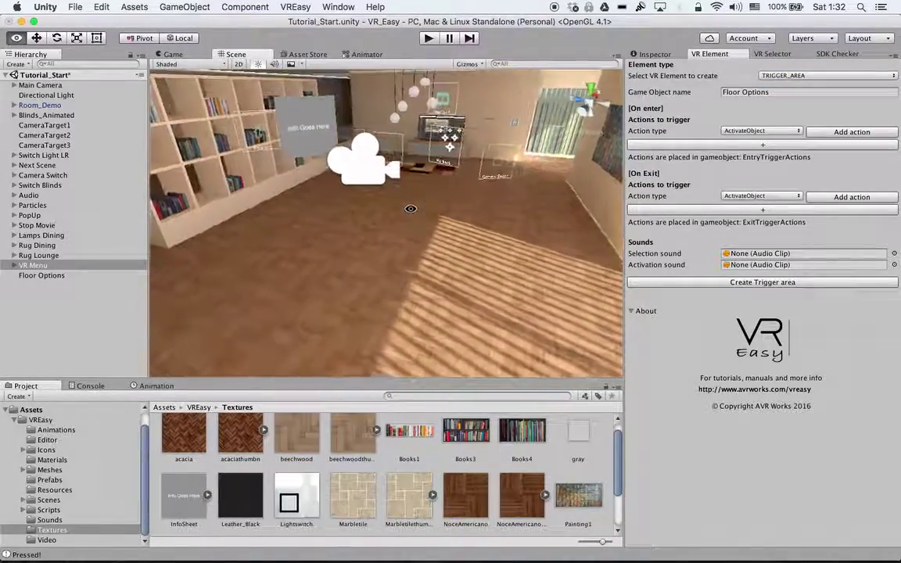